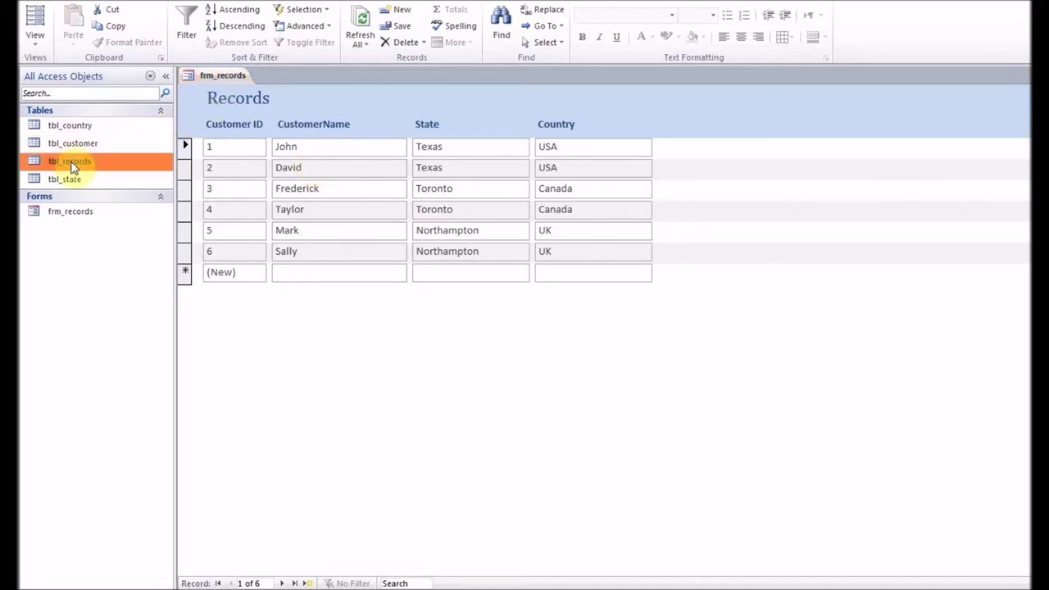
Open tbl_records to check the state values of the first four records, then close it.
double_click(69, 161)
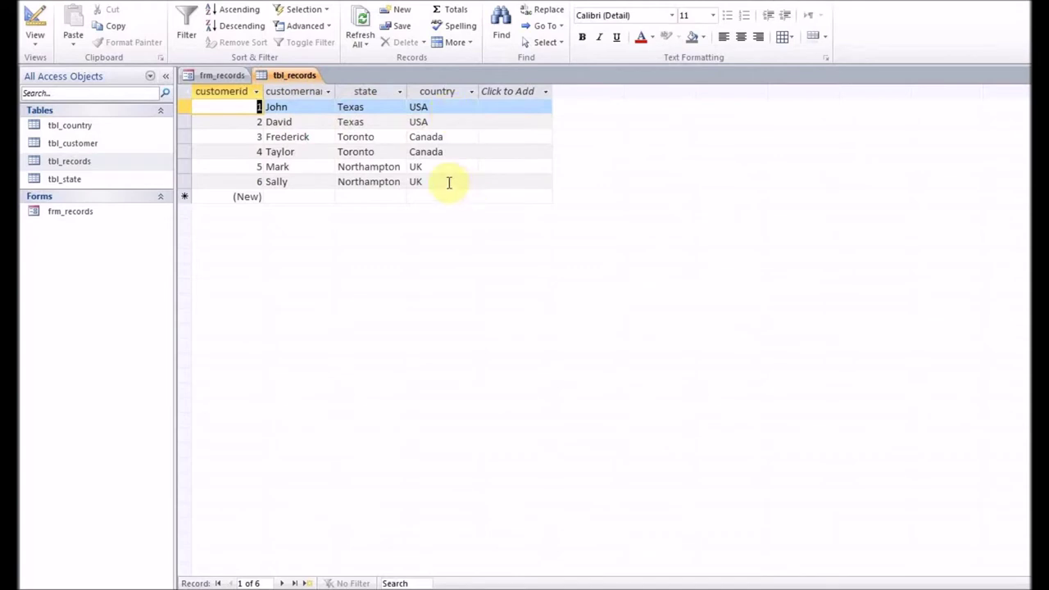
click(375, 107)
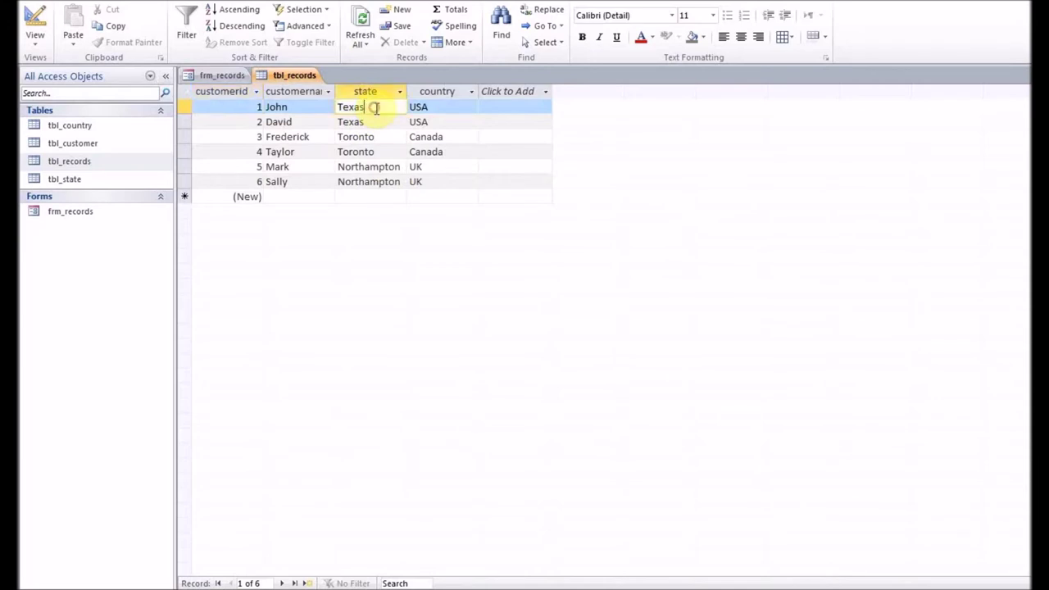
click(380, 122)
click(390, 138)
click(389, 155)
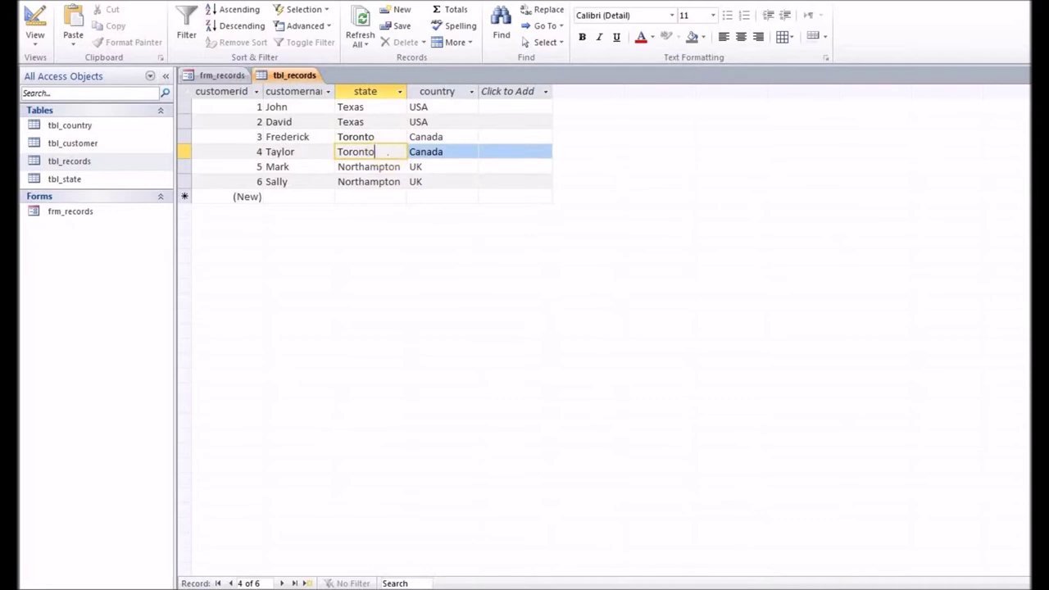
key(ctrl+F4)
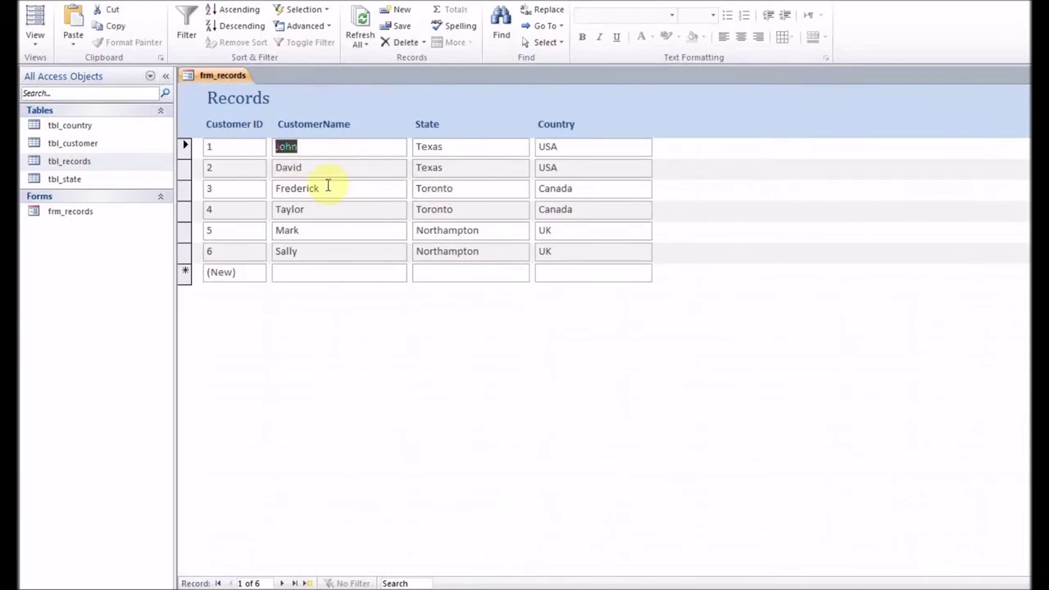
Switch frm_records to Design View and draw an unbound text box in the form header.
right_click(217, 82)
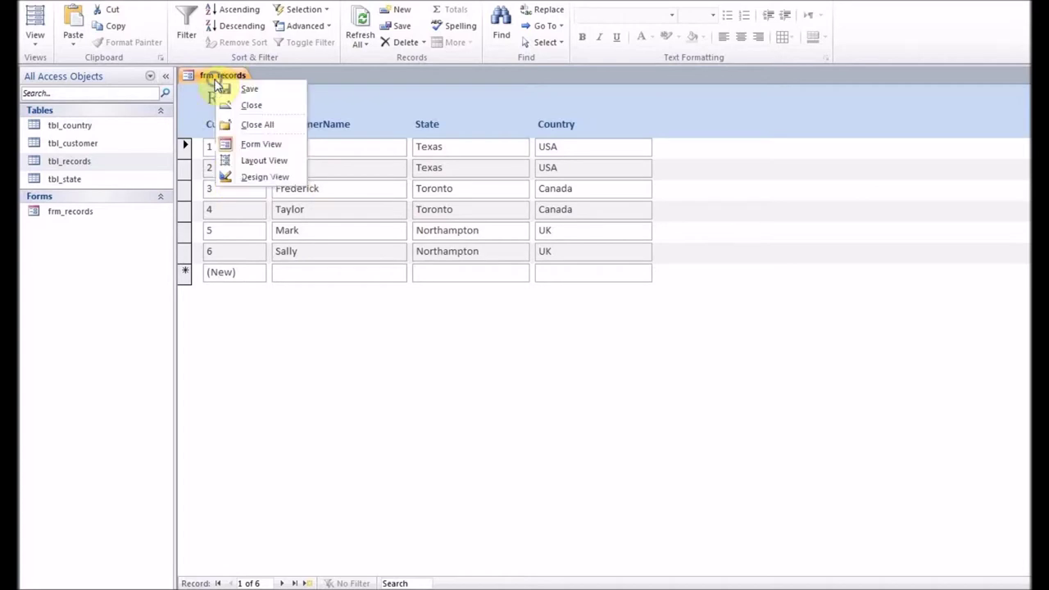
click(252, 175)
click(195, 31)
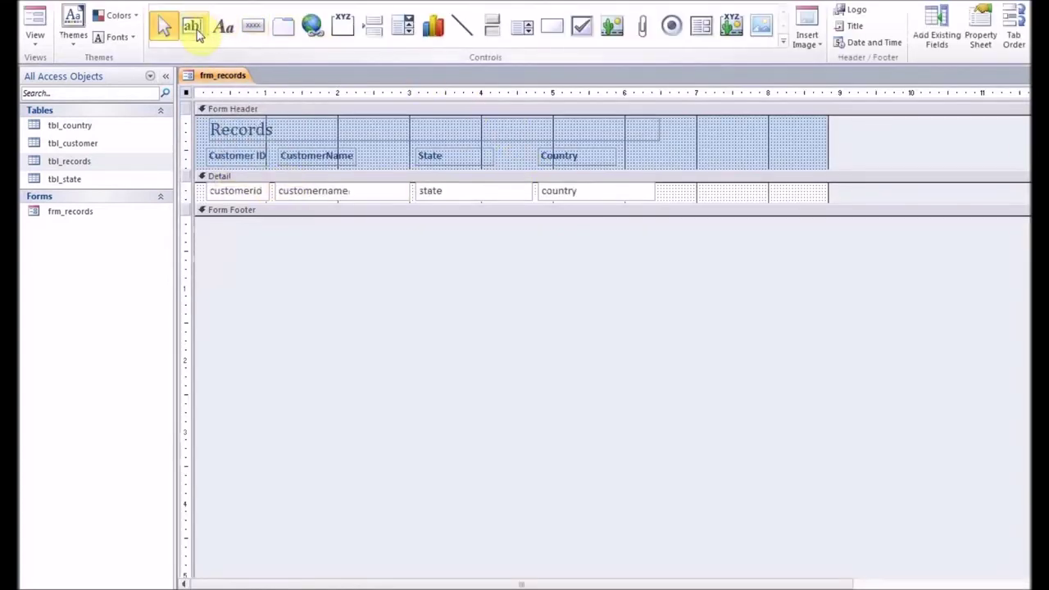
click(195, 30)
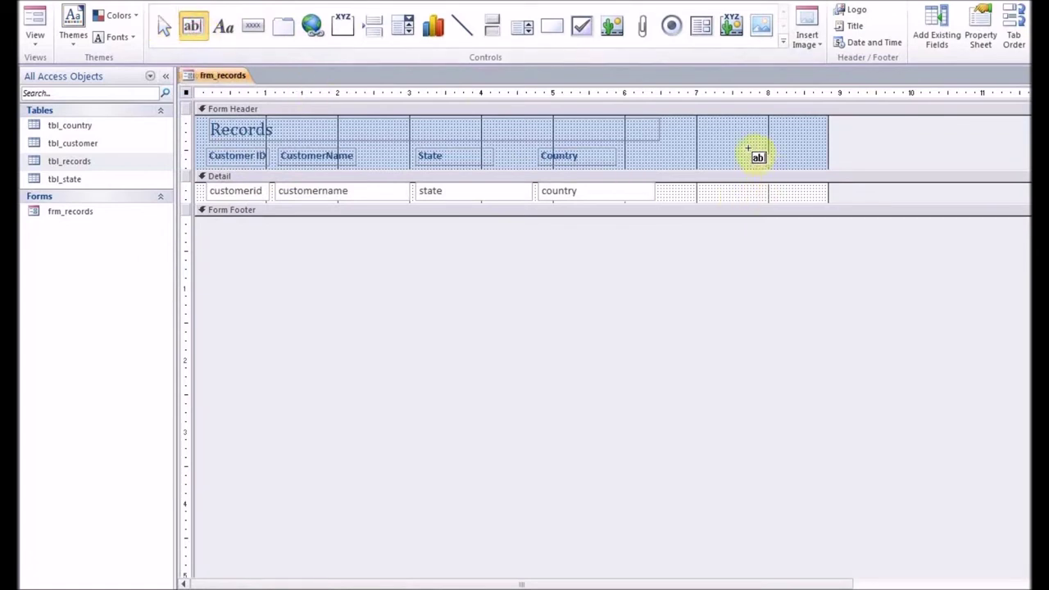
drag(737, 151, 823, 162)
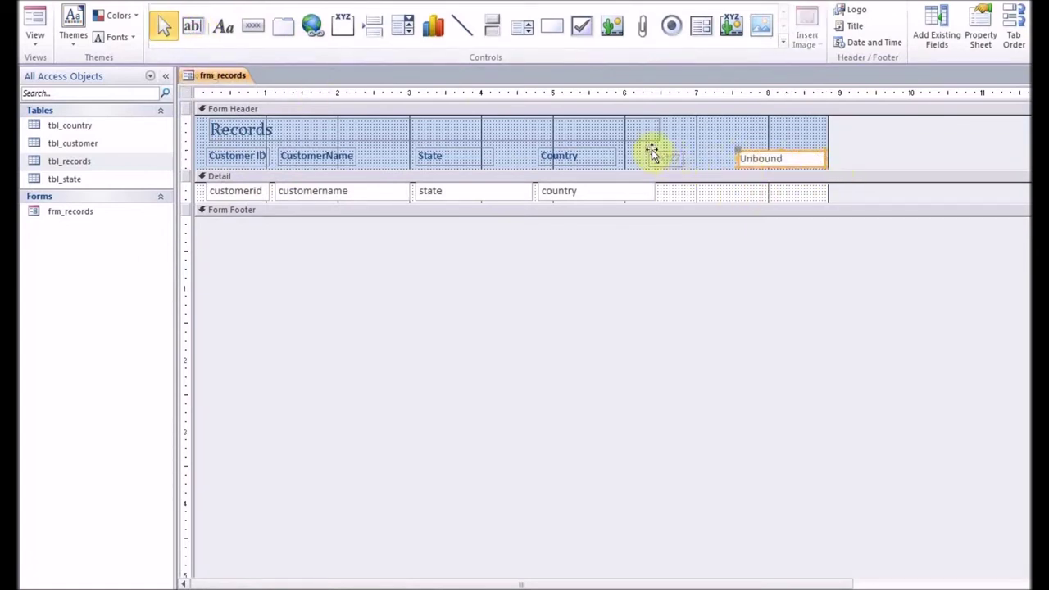
Position the text box's label beside it and rename the label 'Search State'.
click(665, 154)
drag(665, 154, 713, 158)
double_click(715, 158)
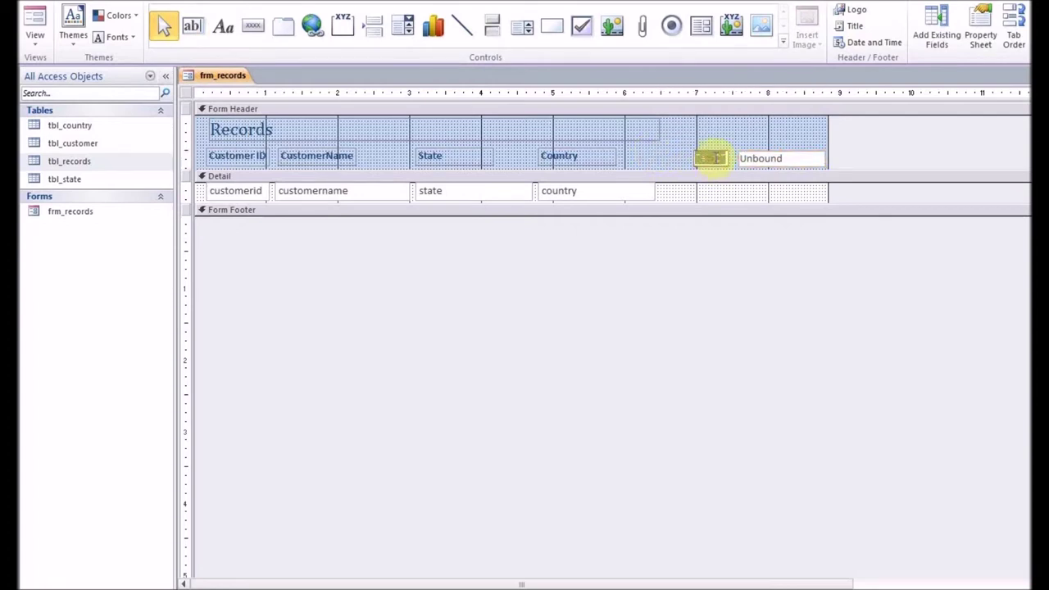
text(State)
text(Search)
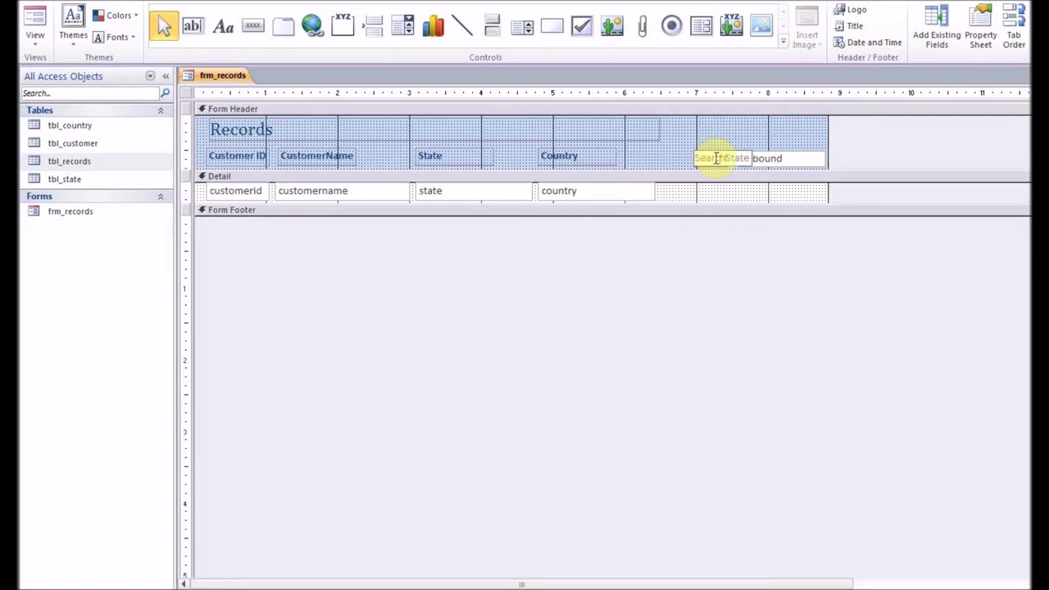
click(683, 159)
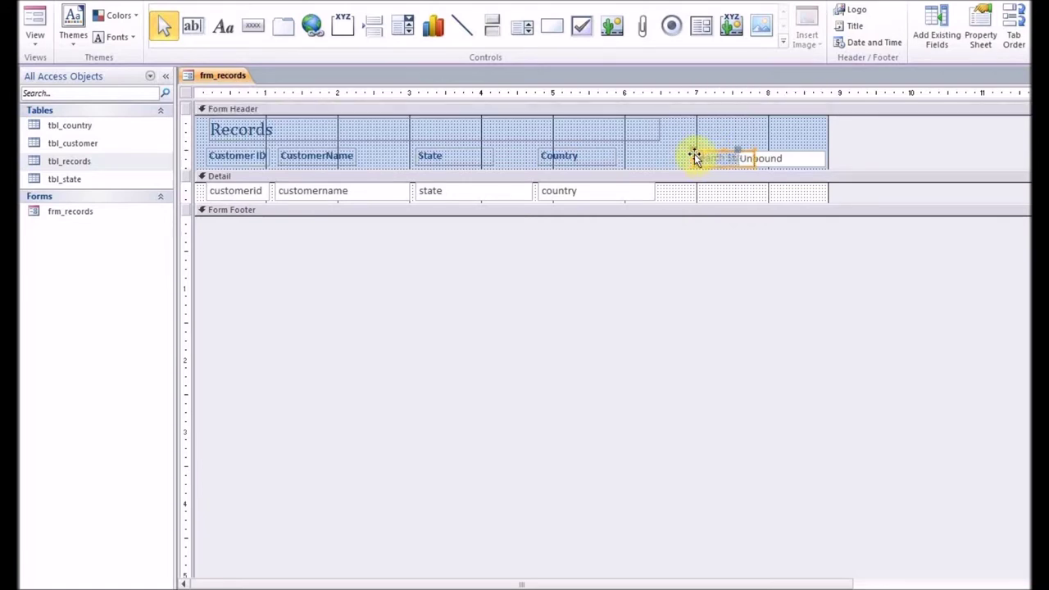
drag(695, 156, 679, 155)
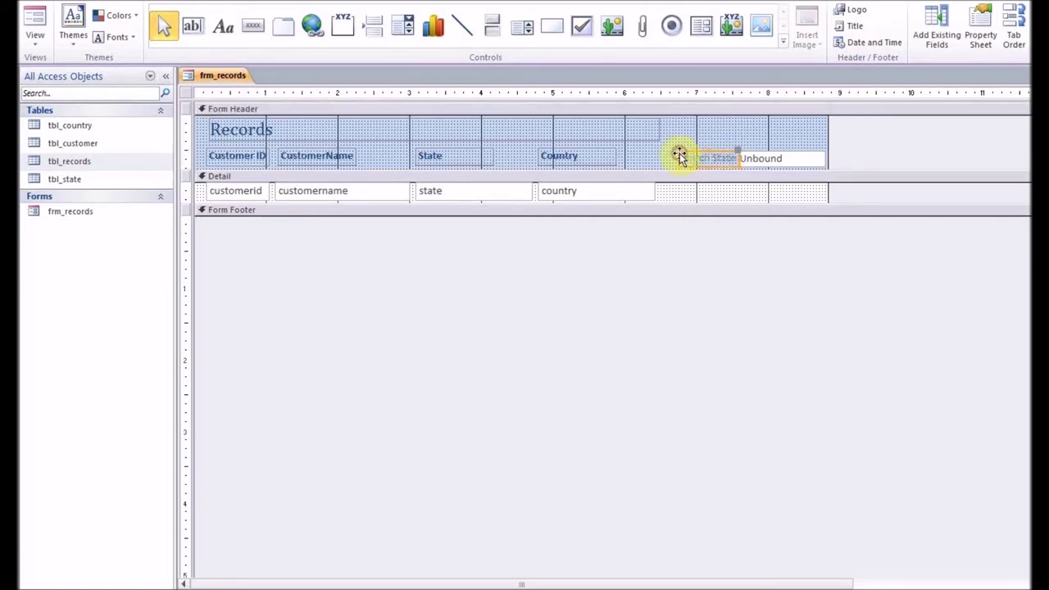
click(776, 162)
Set Text27's After Update event to [Event Procedure], creating an empty code stub, then close the VBA window.
double_click(775, 162)
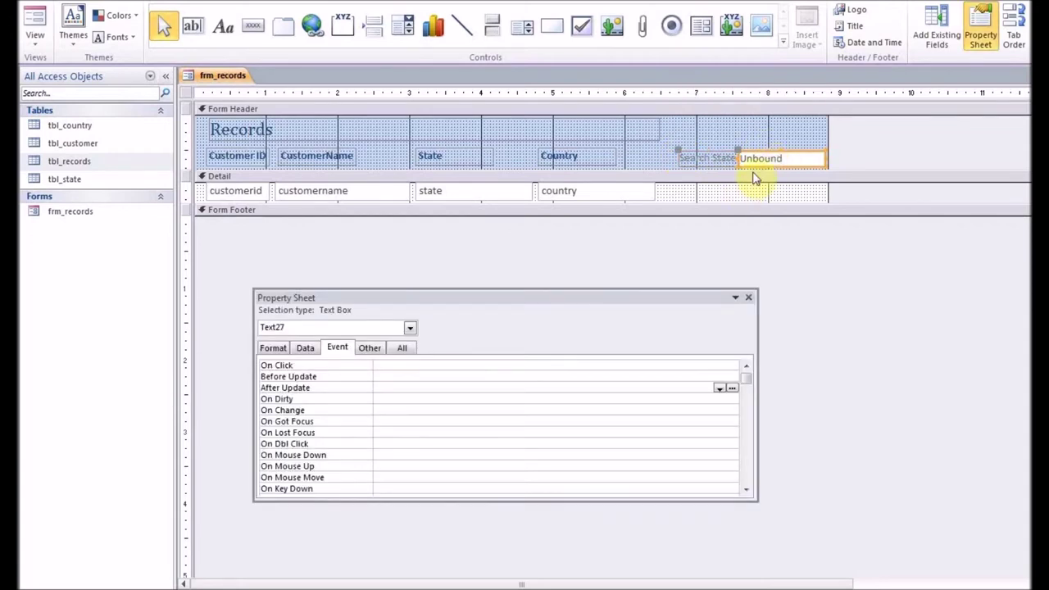
click(388, 387)
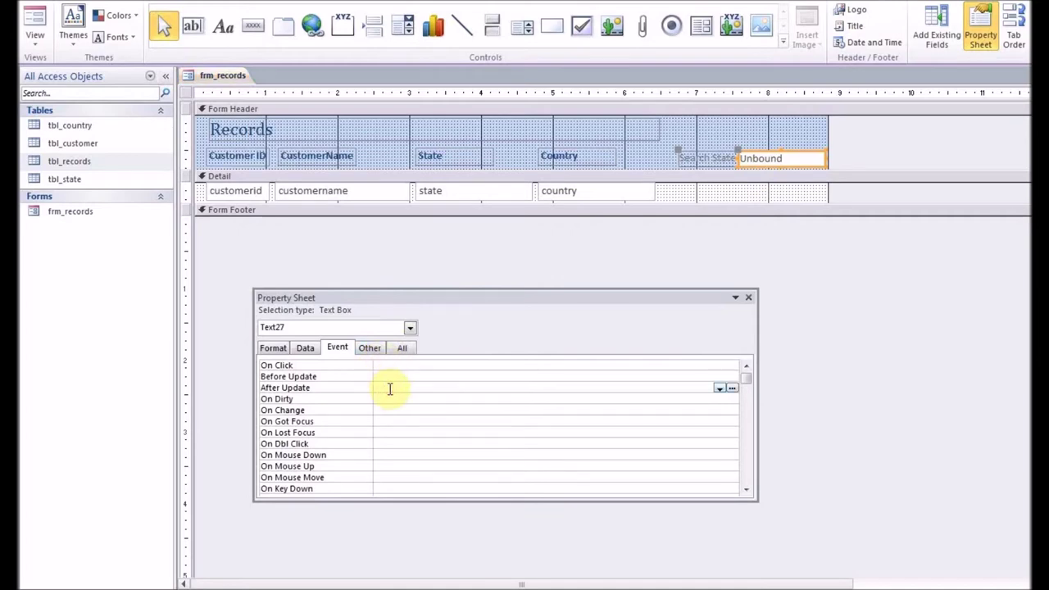
click(721, 390)
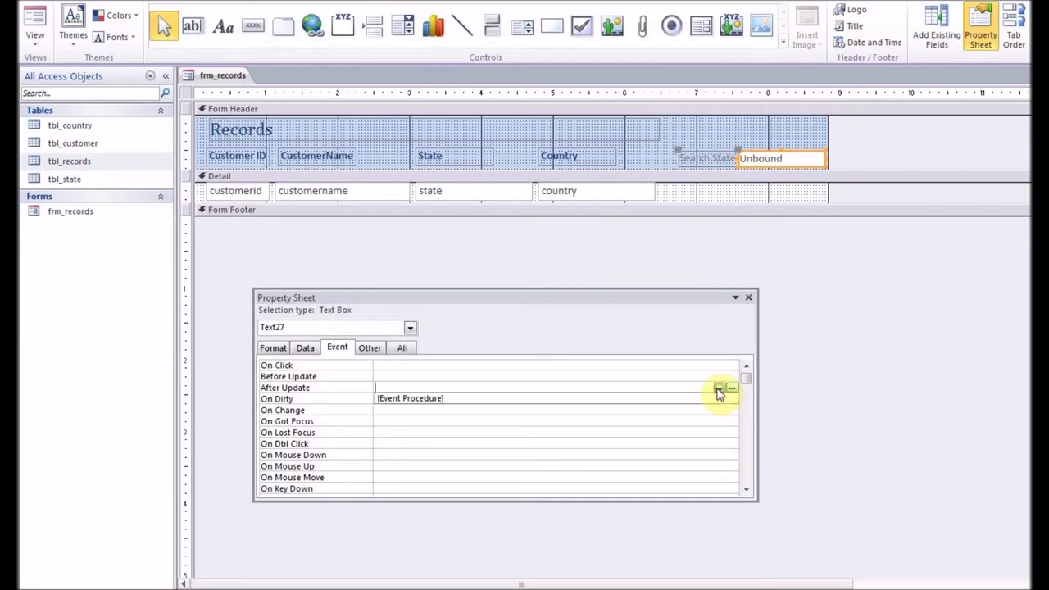
click(660, 398)
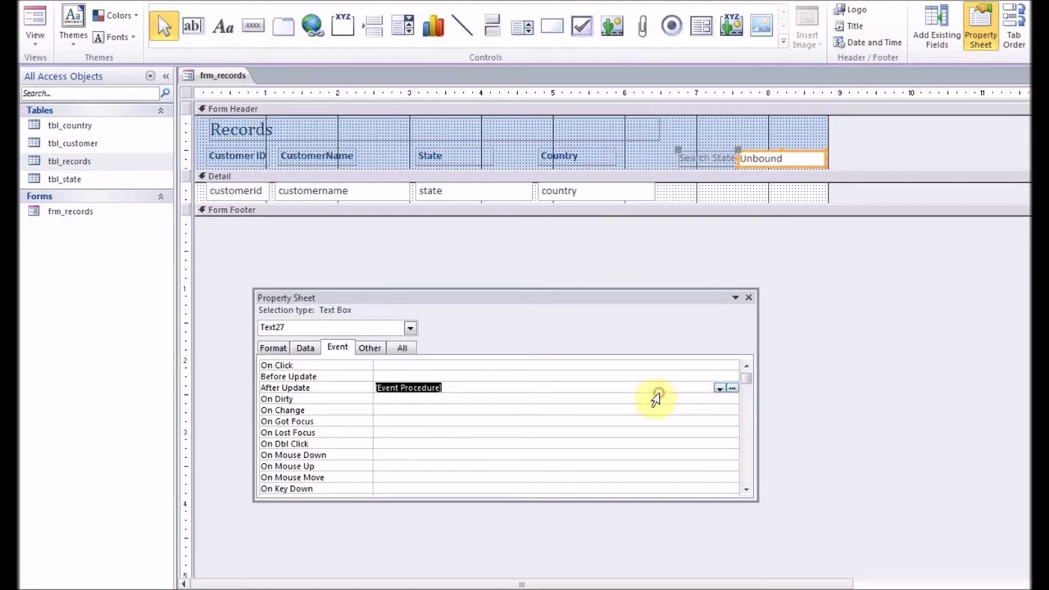
click(731, 390)
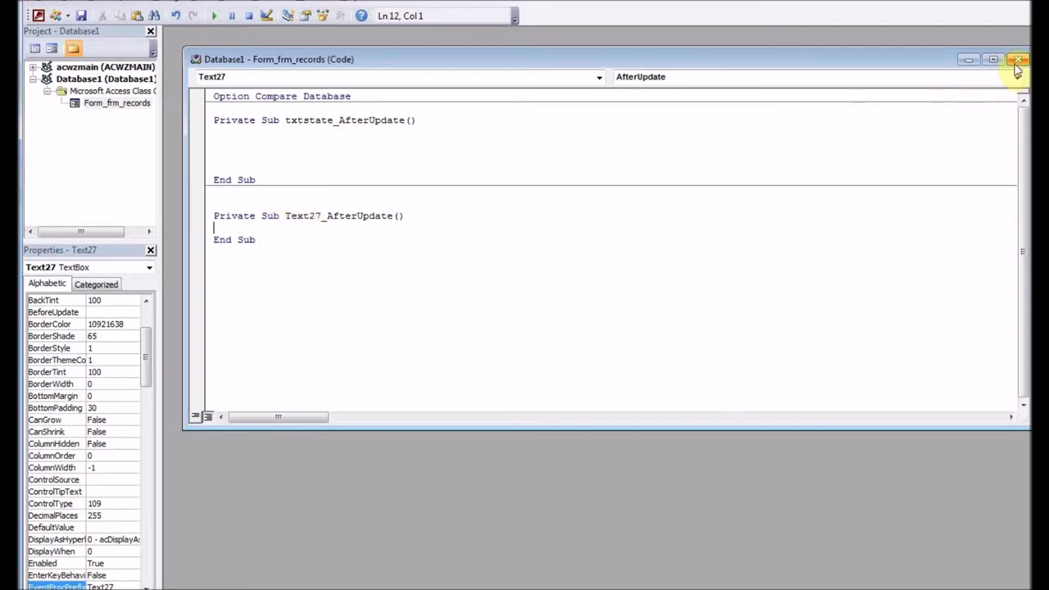
click(1017, 63)
Rename the text box from Text27 to txtstate and select its After Update event.
key(alt+q)
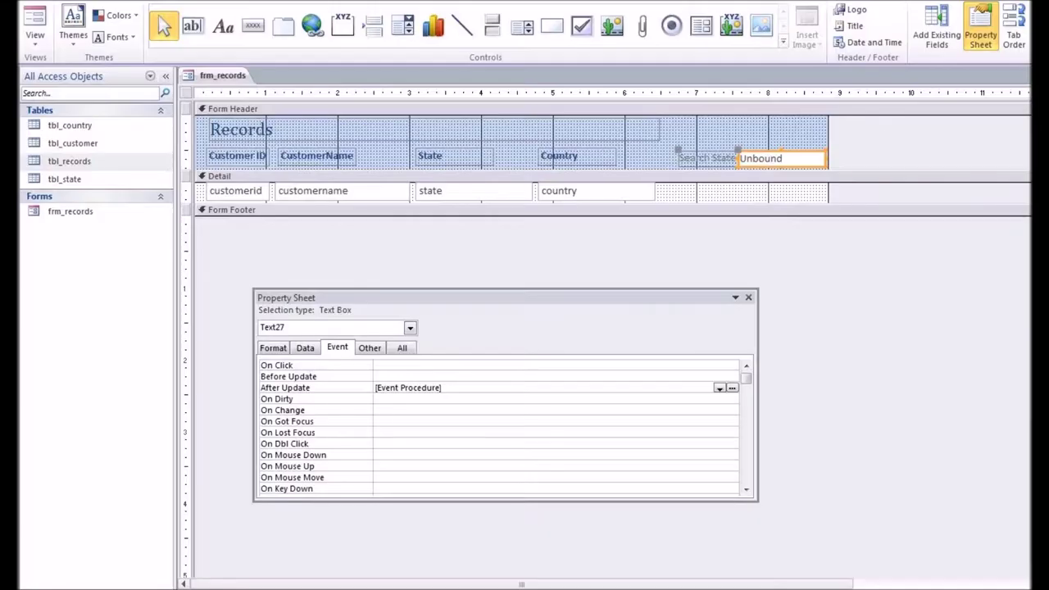
click(364, 346)
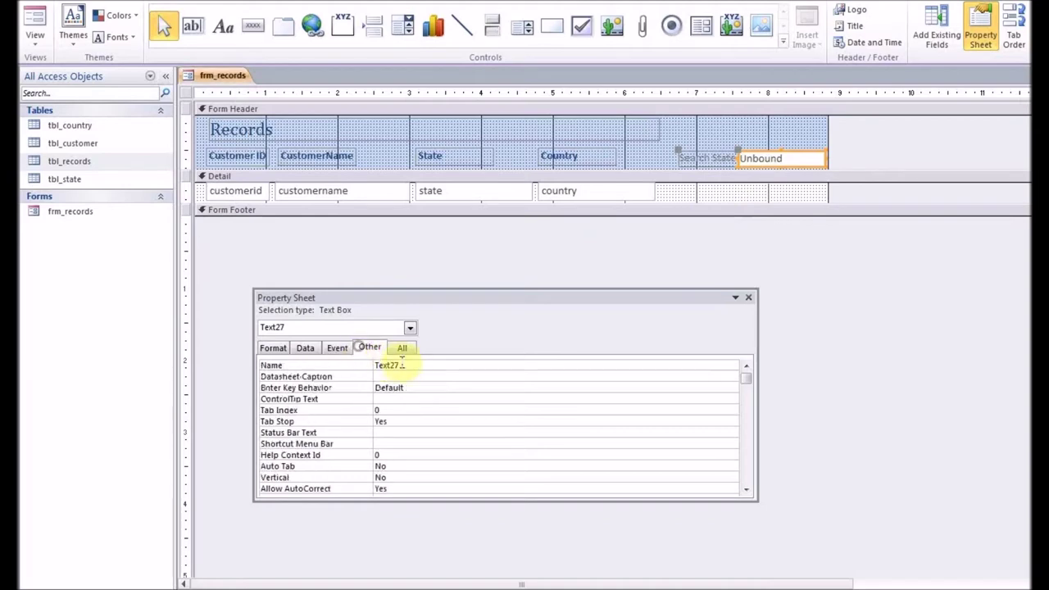
double_click(401, 365)
text(txt)
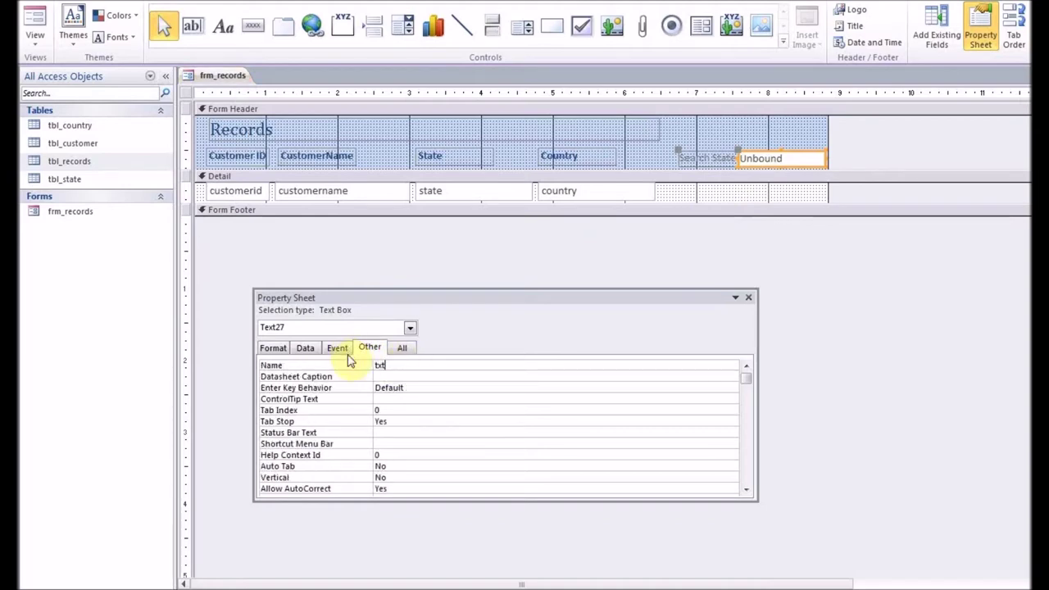
text(state)
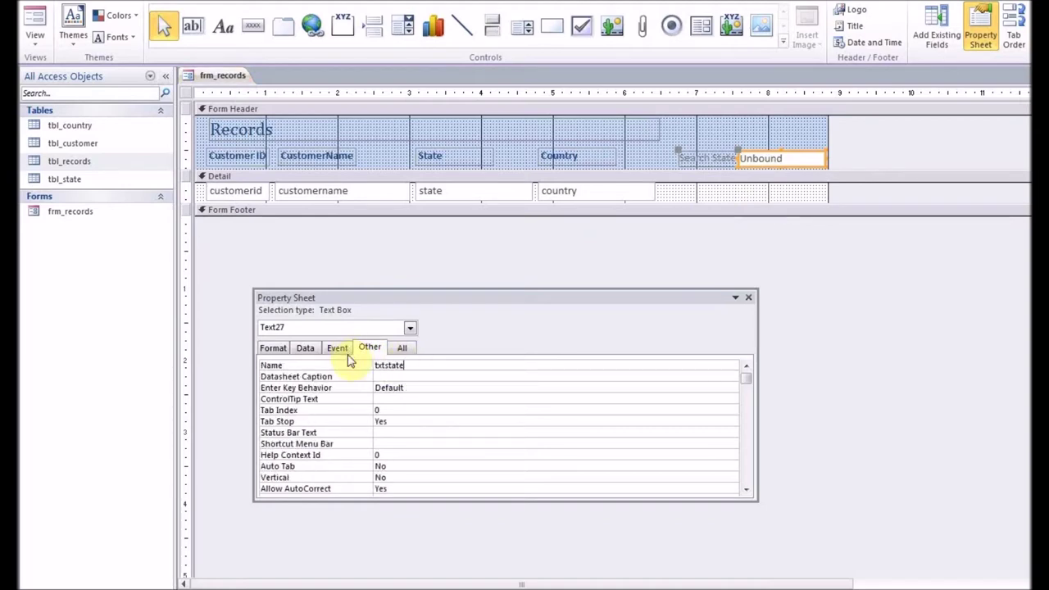
click(415, 375)
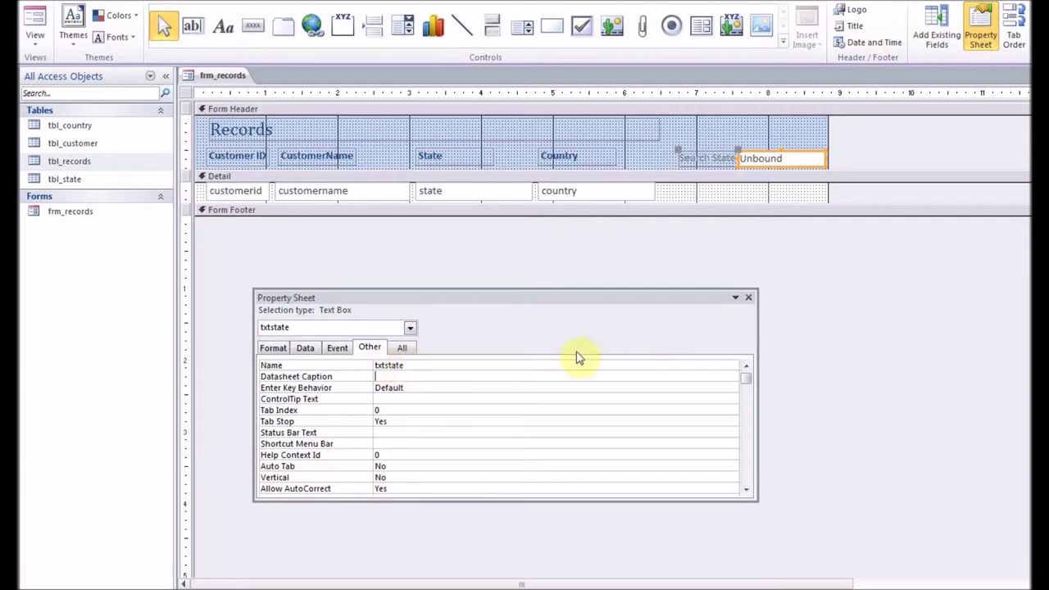
click(336, 347)
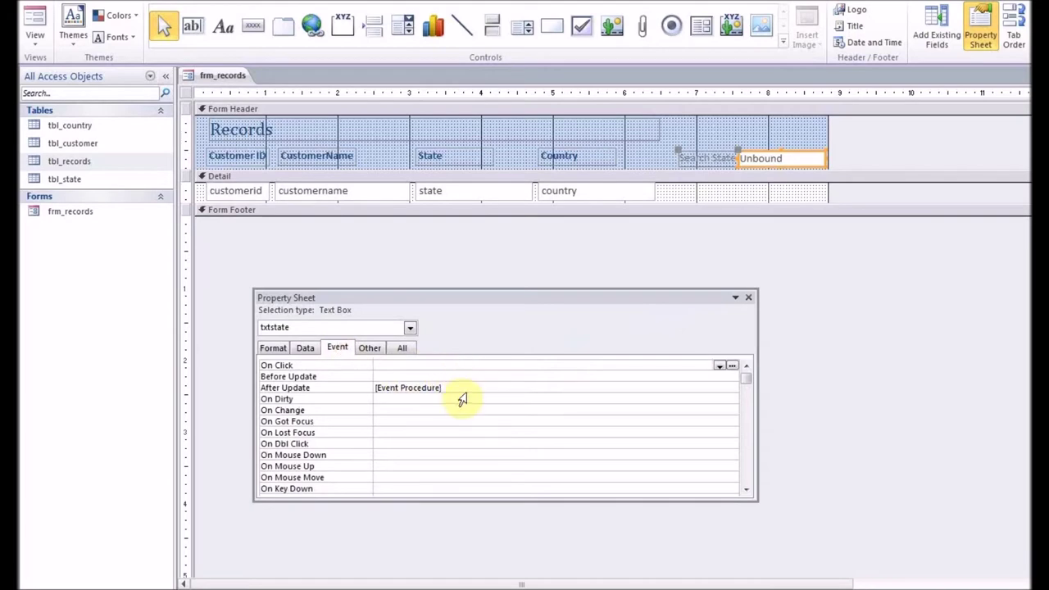
click(467, 390)
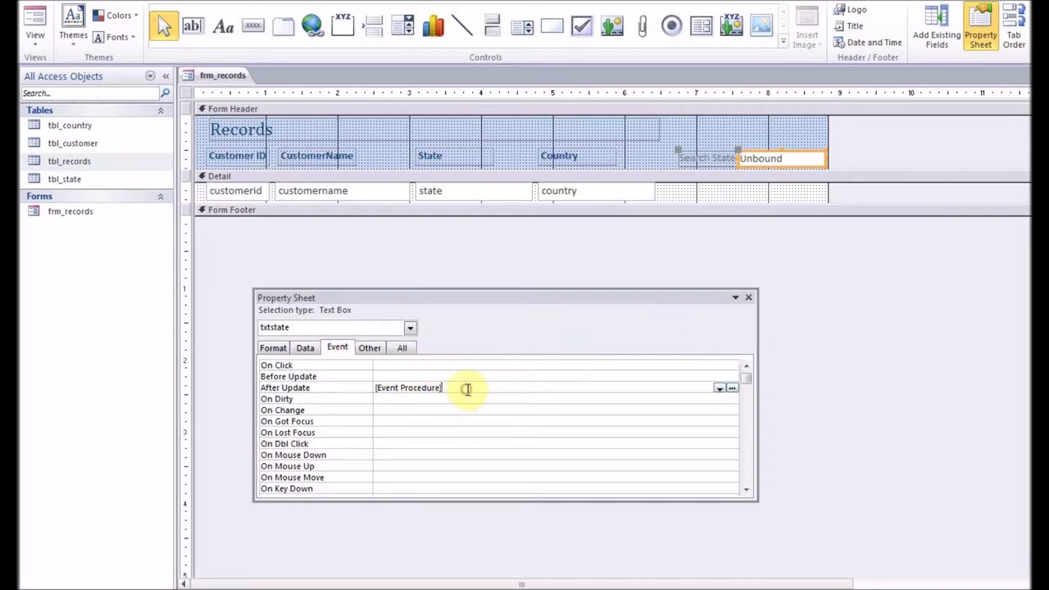
Delete the Text27_AfterUpdate stub and paste the If/Else state filter code into txtstate_AfterUpdate.
click(733, 391)
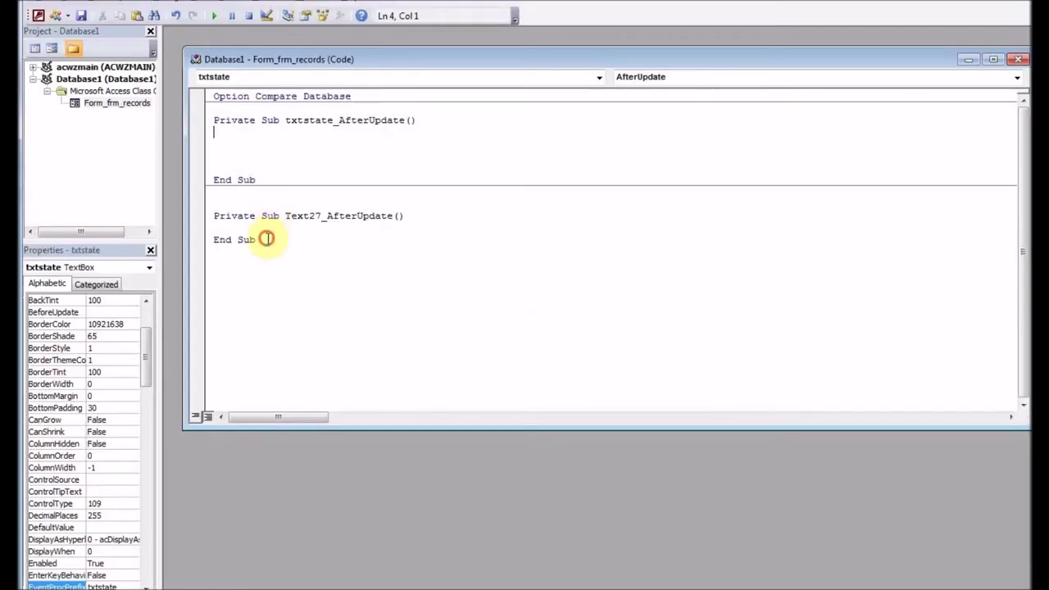
drag(263, 239, 205, 211)
key(Delete)
click(219, 139)
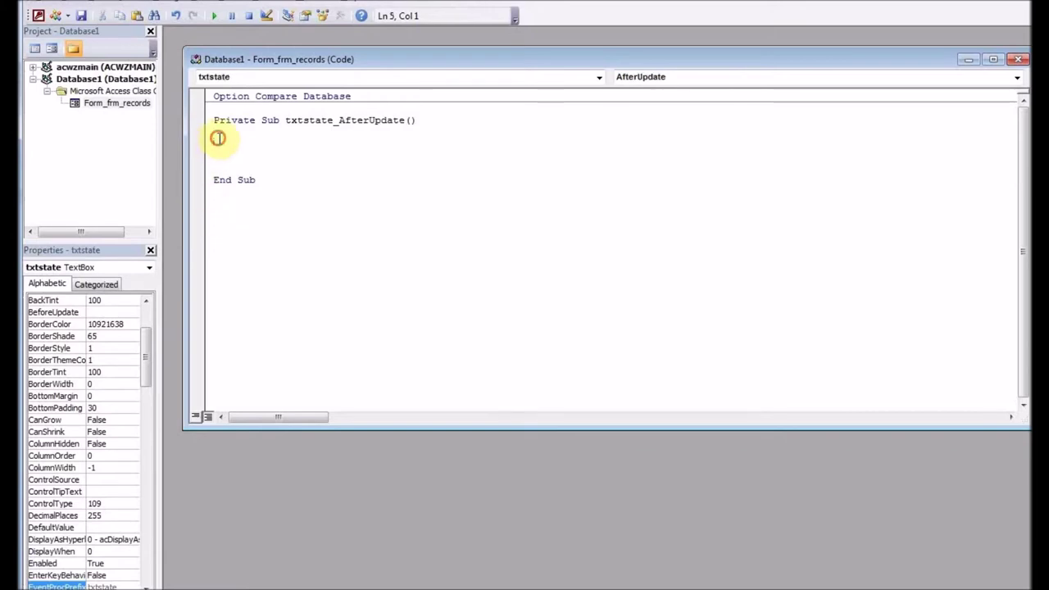
text(If txtstate <> "" Then     qry_state = "select * from tbl_records where state='" & txtstate & "'" & ""     Me.RecordSource = qry_state     Me.Refresh  Else      Me.RecordSource = "select * from tbl_records"     Me.Refresh  End If)
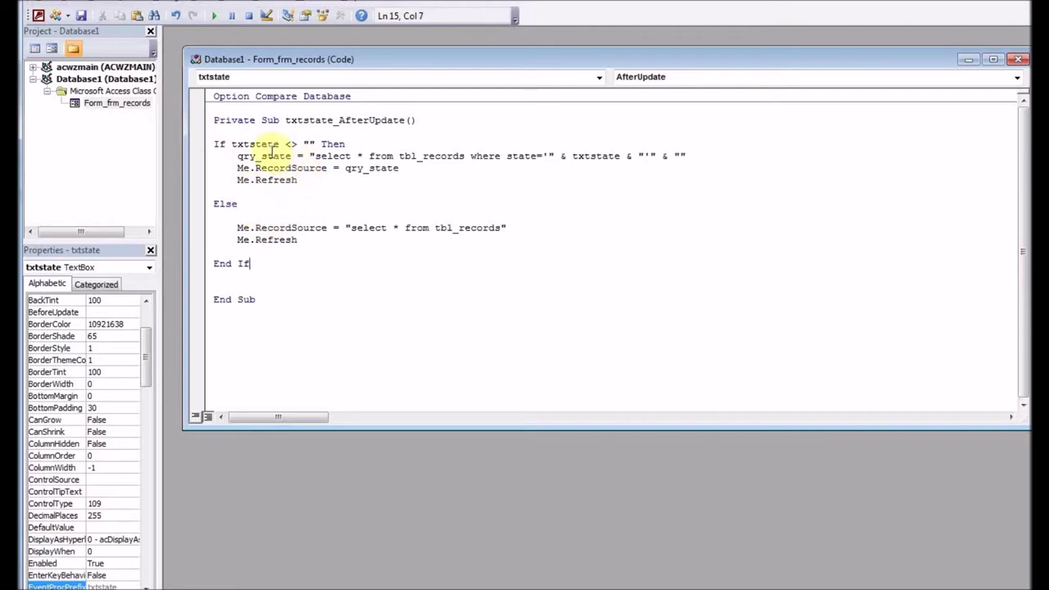
Review the If condition testing txtstate against empty text and its three-line branch.
drag(232, 144, 281, 144)
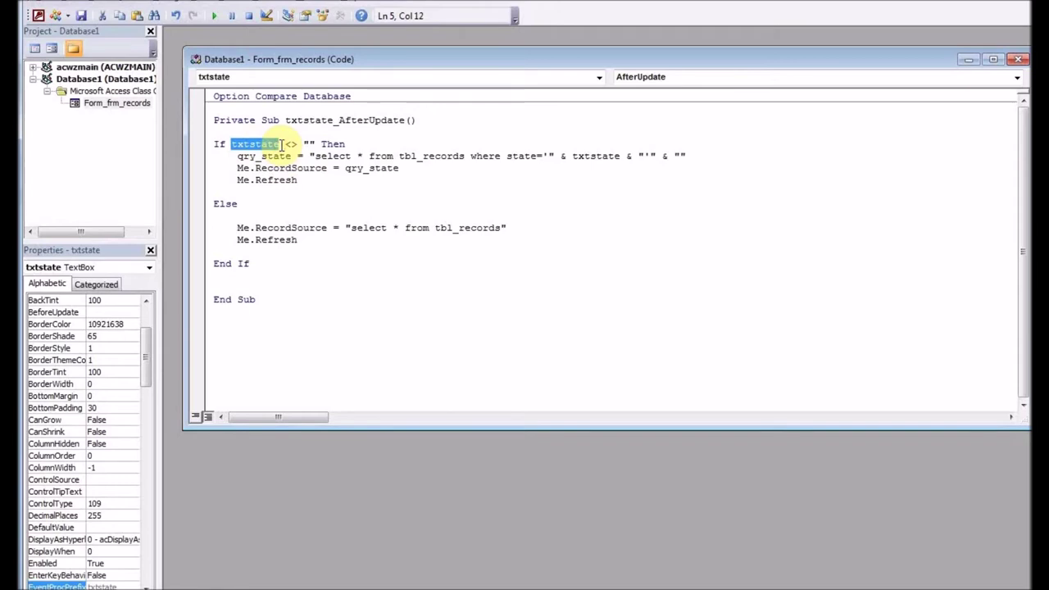
click(221, 143)
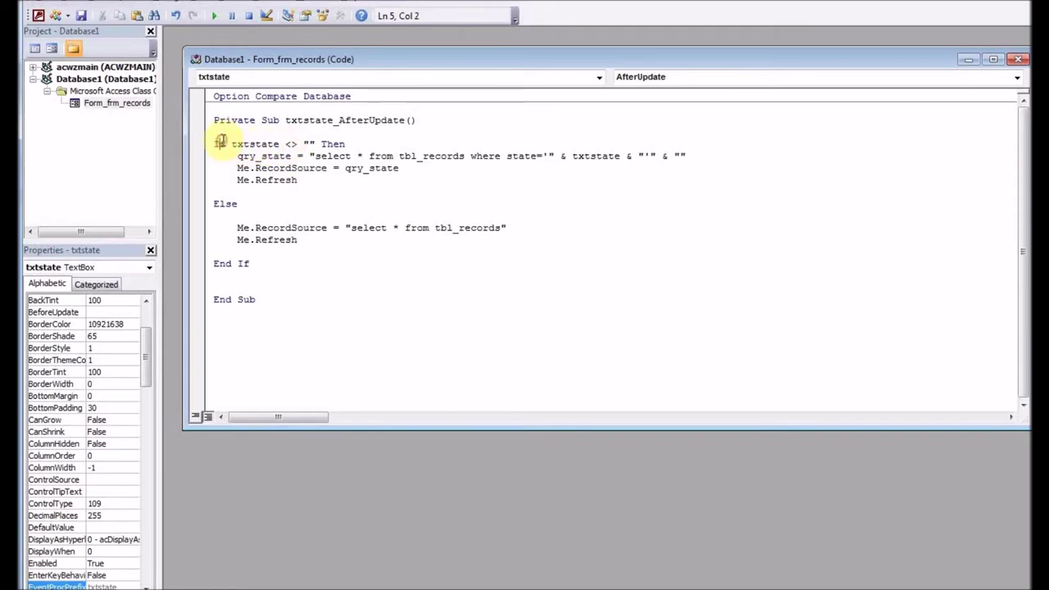
click(309, 145)
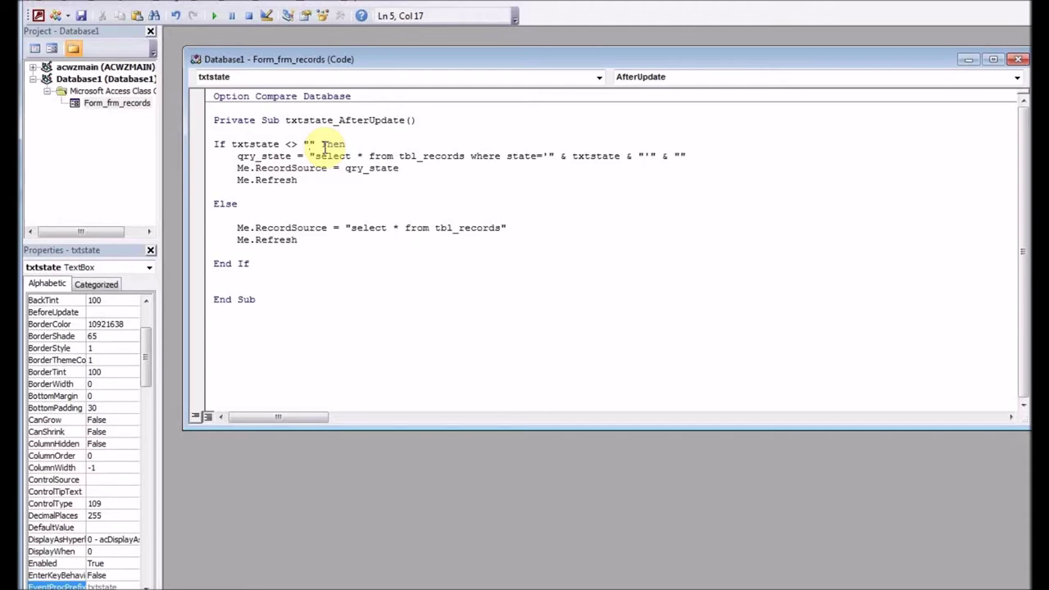
drag(237, 155, 300, 181)
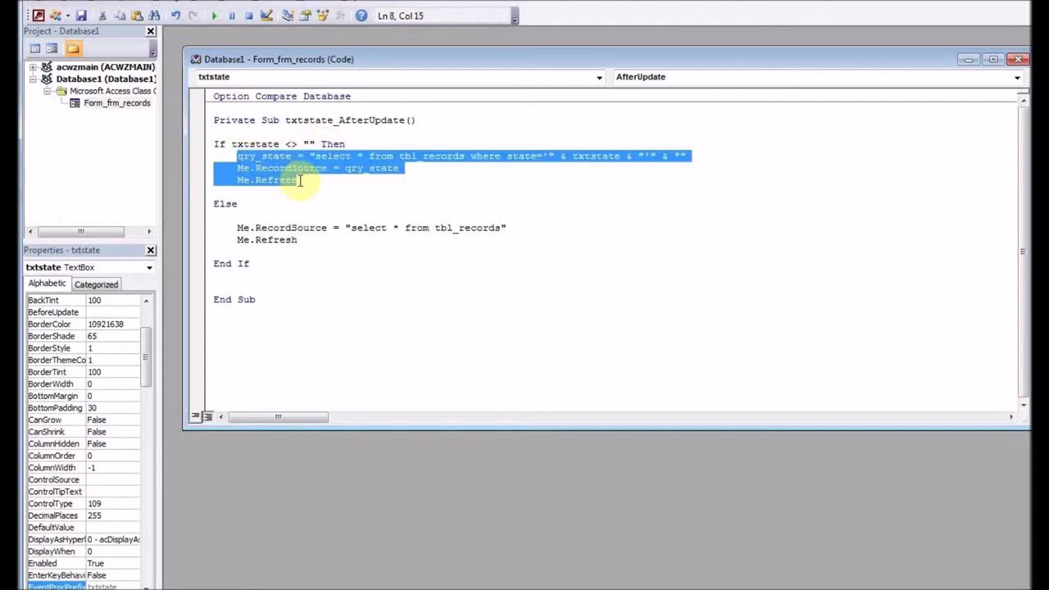
key(Left)
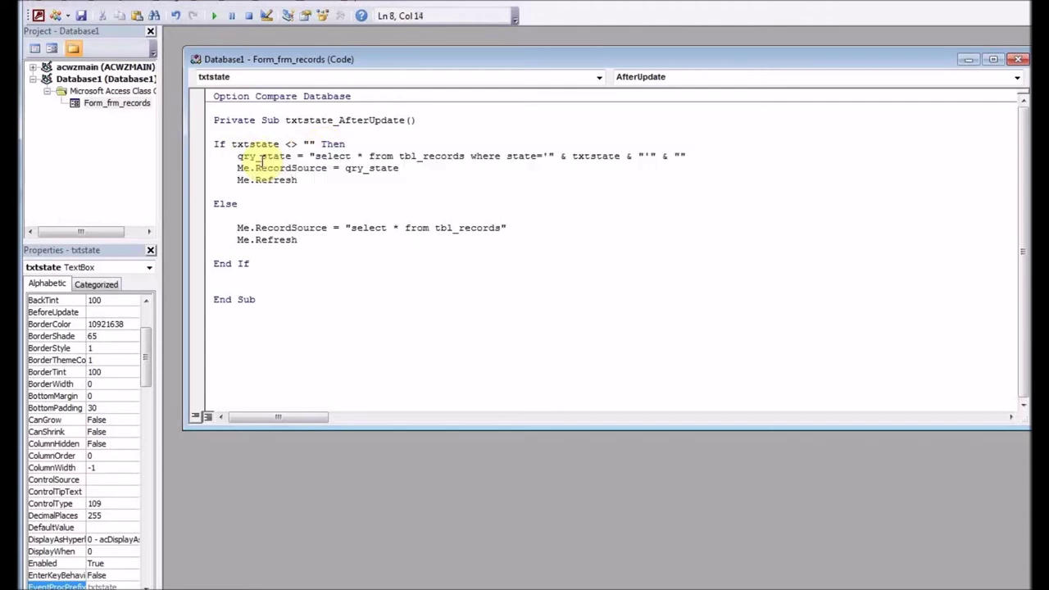
click(261, 157)
click(237, 156)
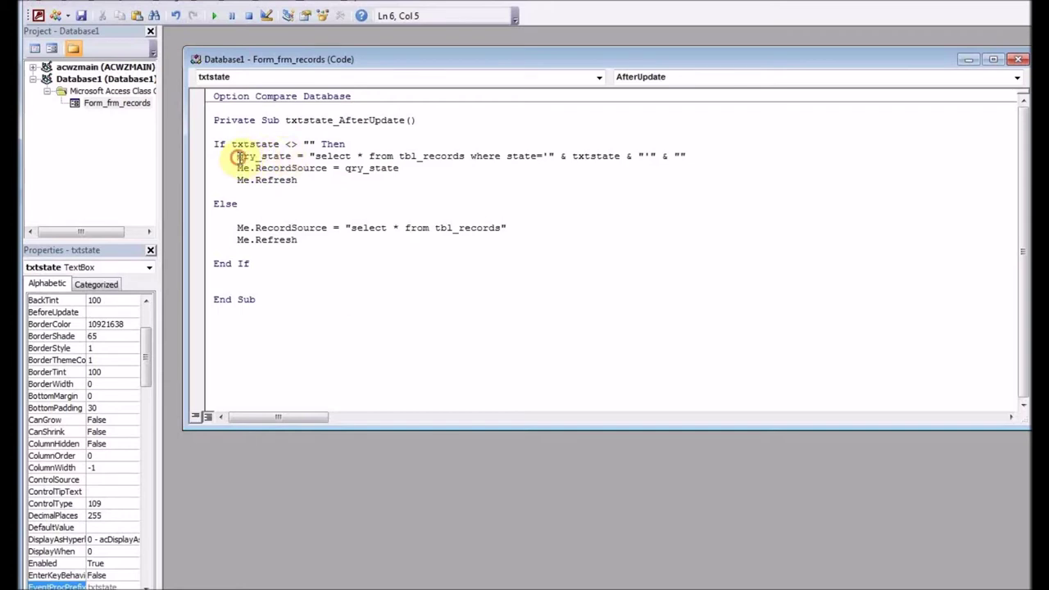
Walk through the qry_state SQL string that wraps txtstate in single quotes after state=.
drag(236, 156, 285, 156)
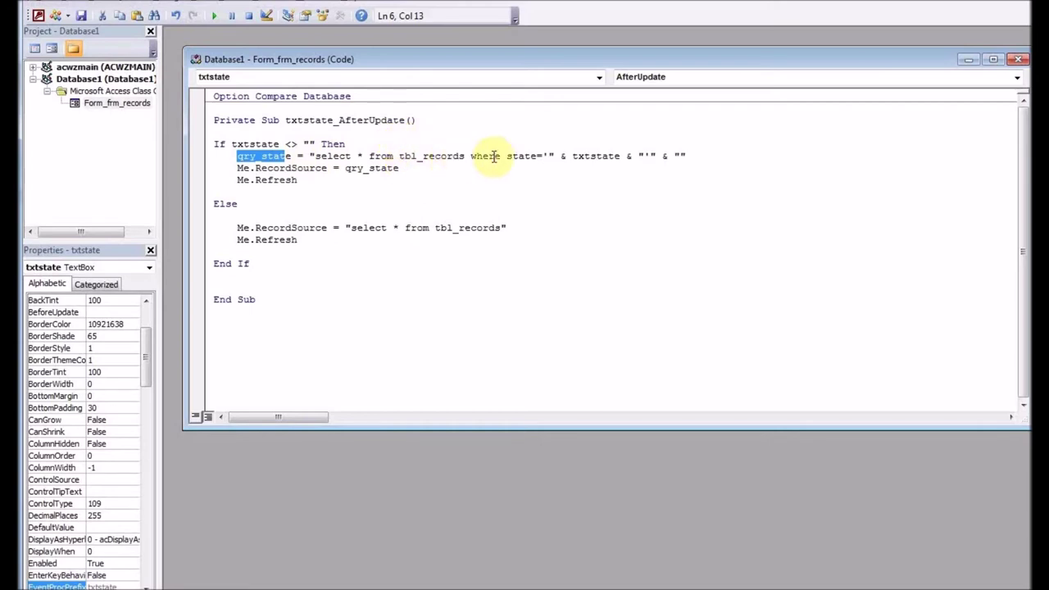
click(543, 155)
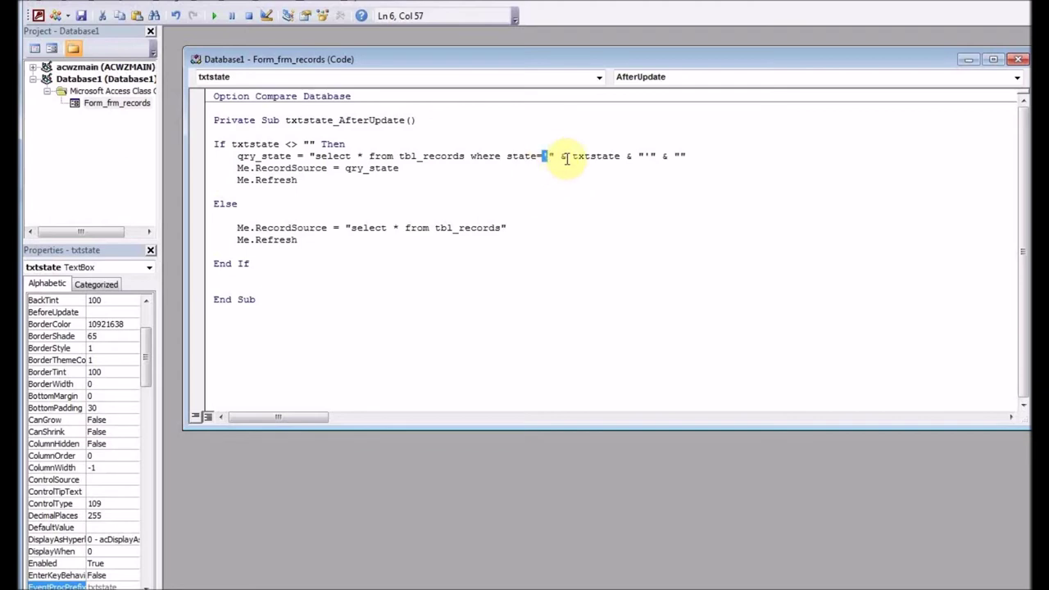
click(598, 158)
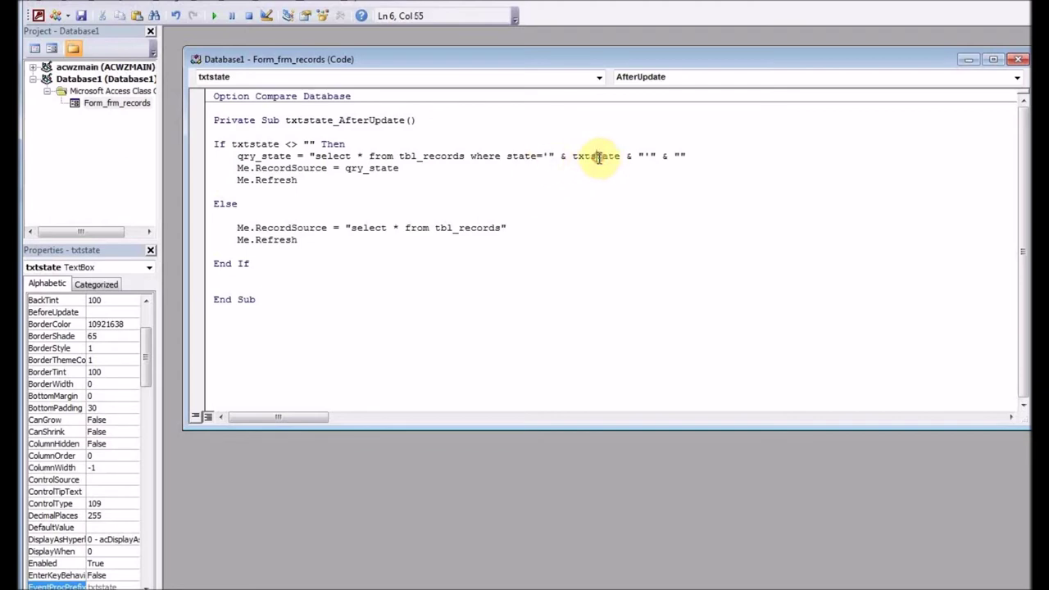
click(598, 158)
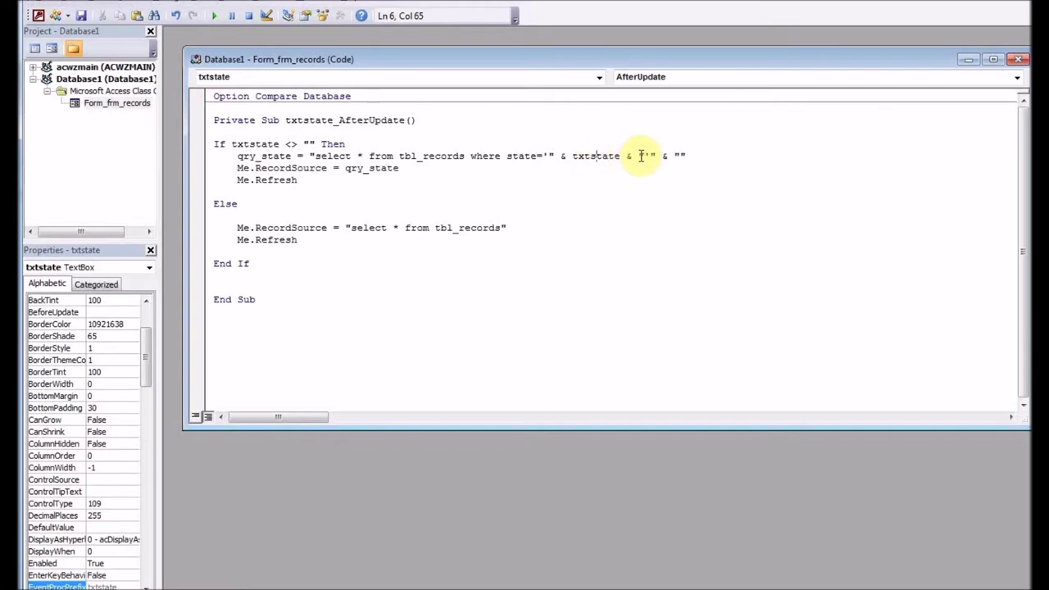
double_click(645, 157)
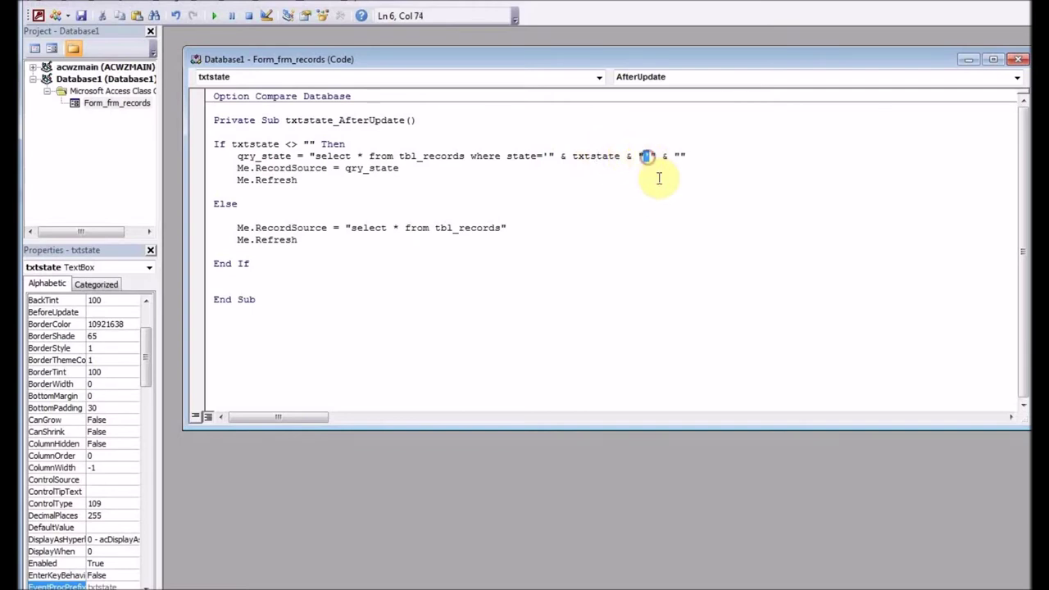
click(671, 158)
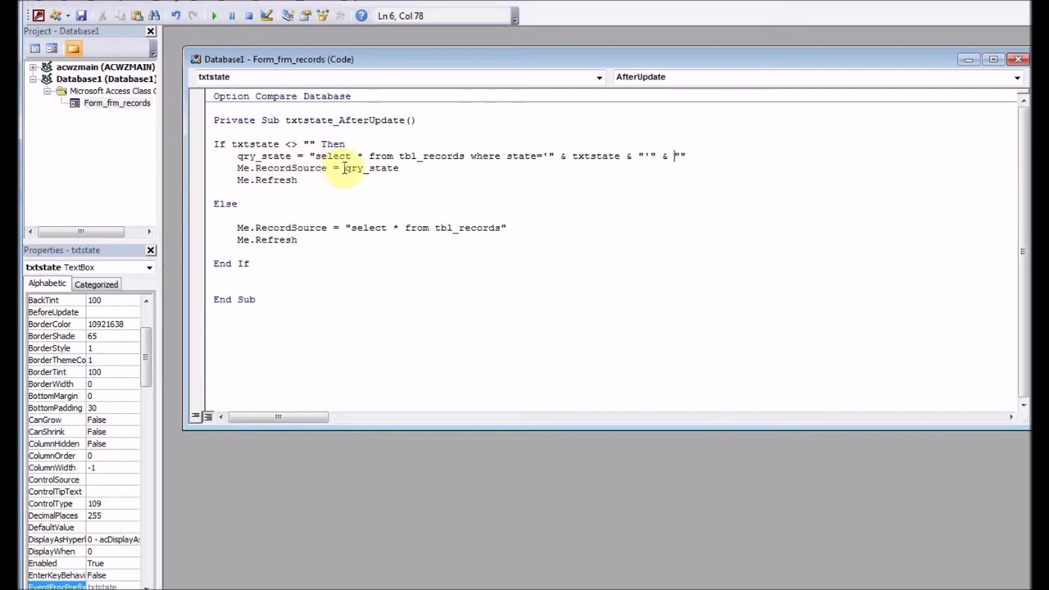
Review the lines assigning qry_state to Me.RecordSource and calling Me.Refresh.
drag(236, 168, 249, 167)
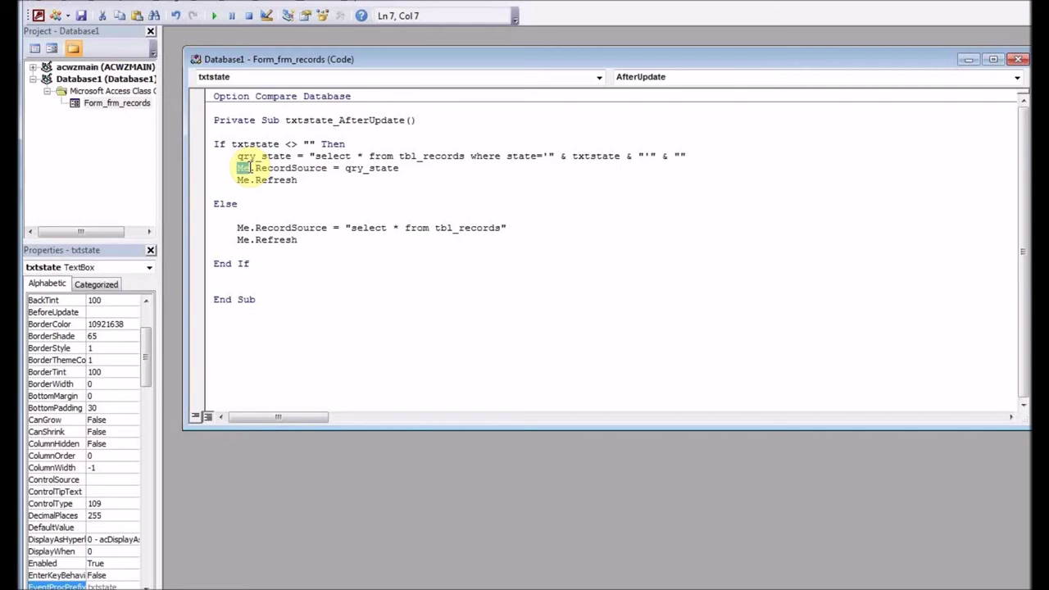
click(276, 169)
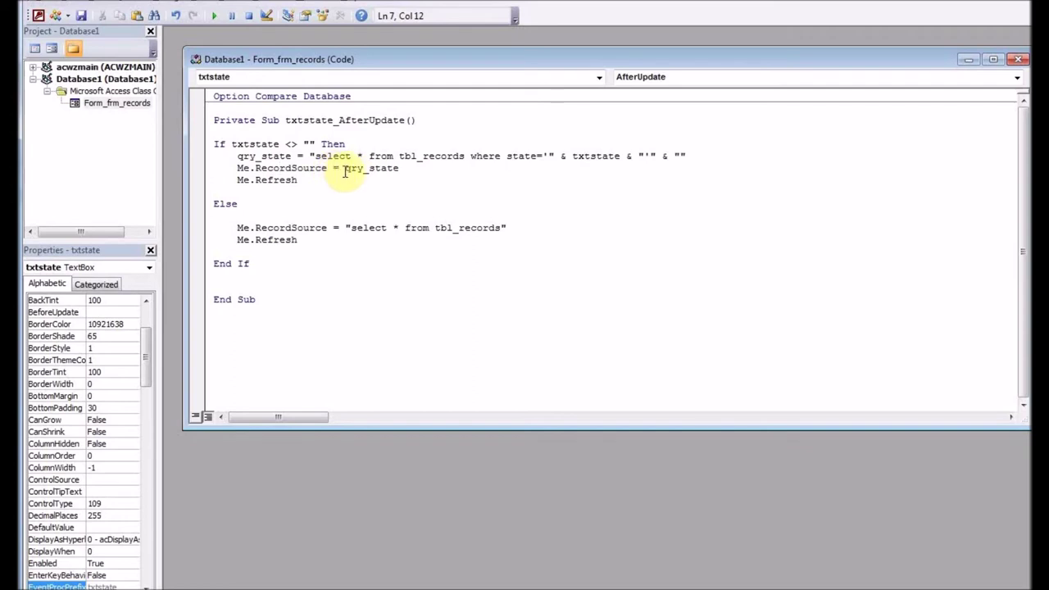
drag(314, 157, 682, 157)
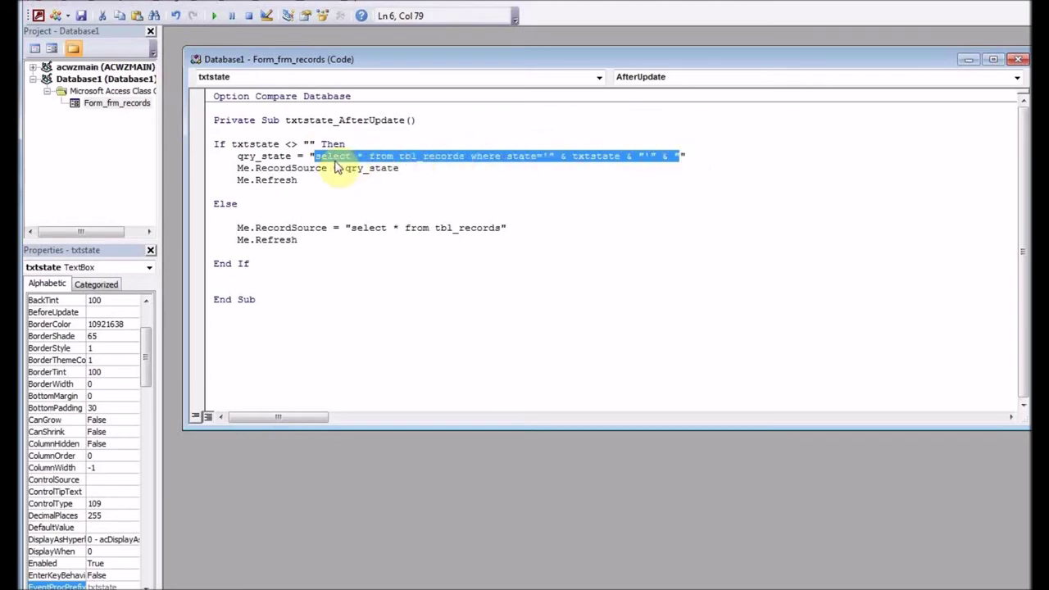
click(276, 182)
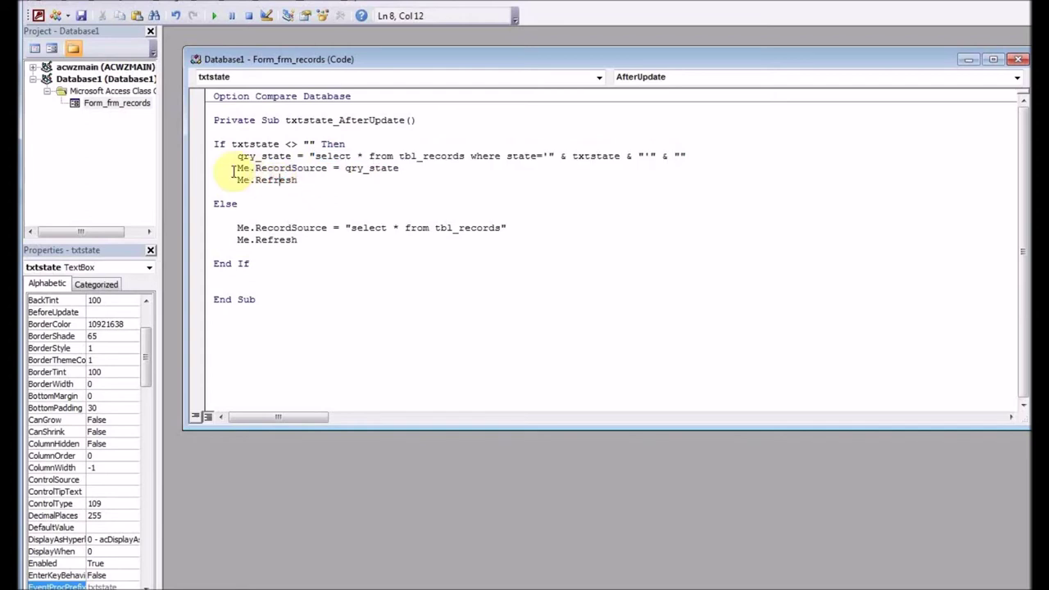
drag(237, 167, 402, 172)
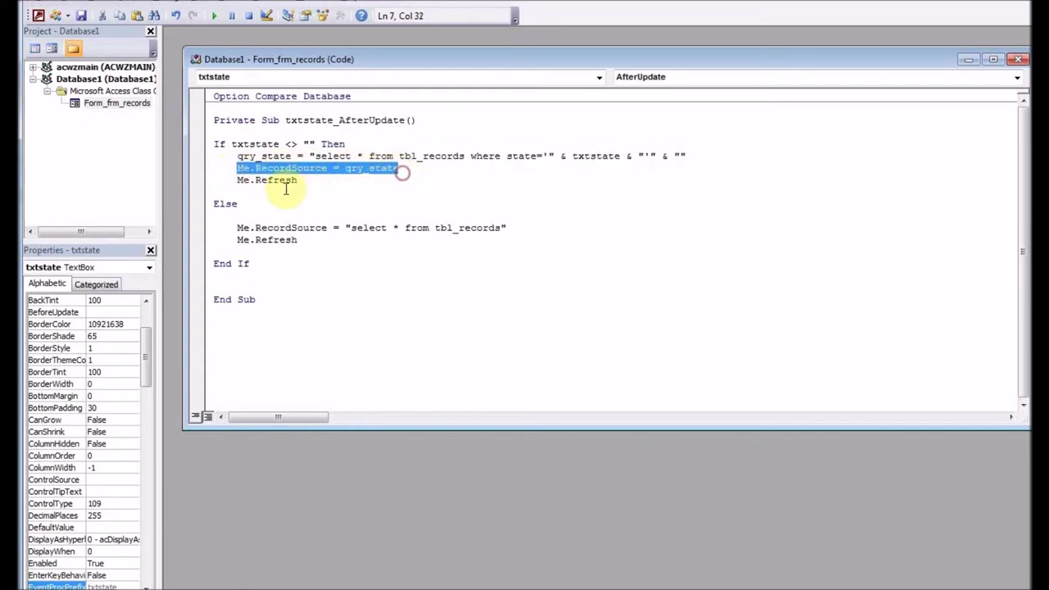
drag(237, 180, 299, 180)
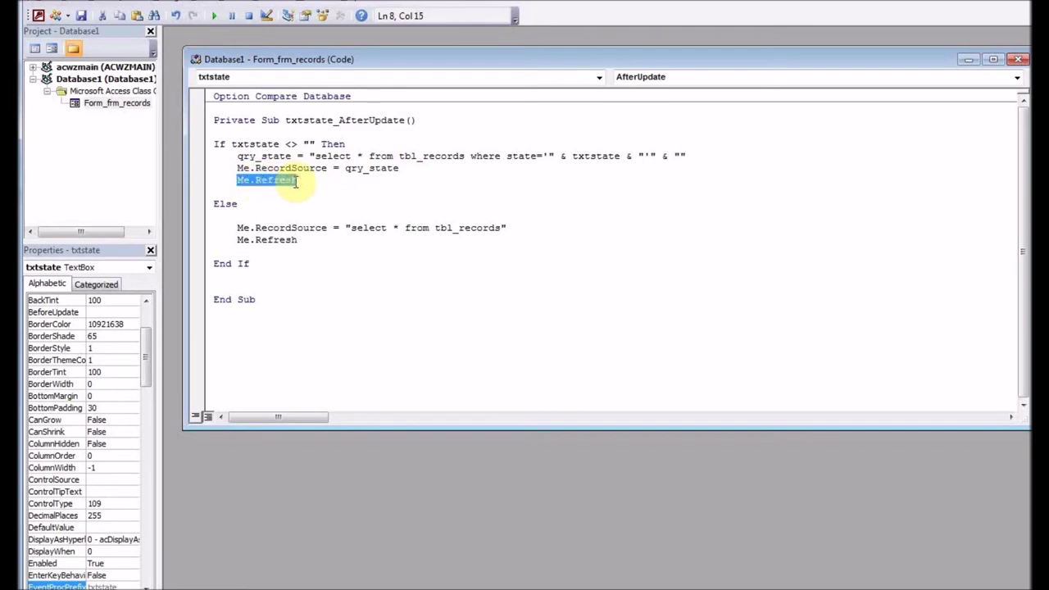
Open frm_records in Form View and search 'texas' to filter to Texas records.
click(365, 568)
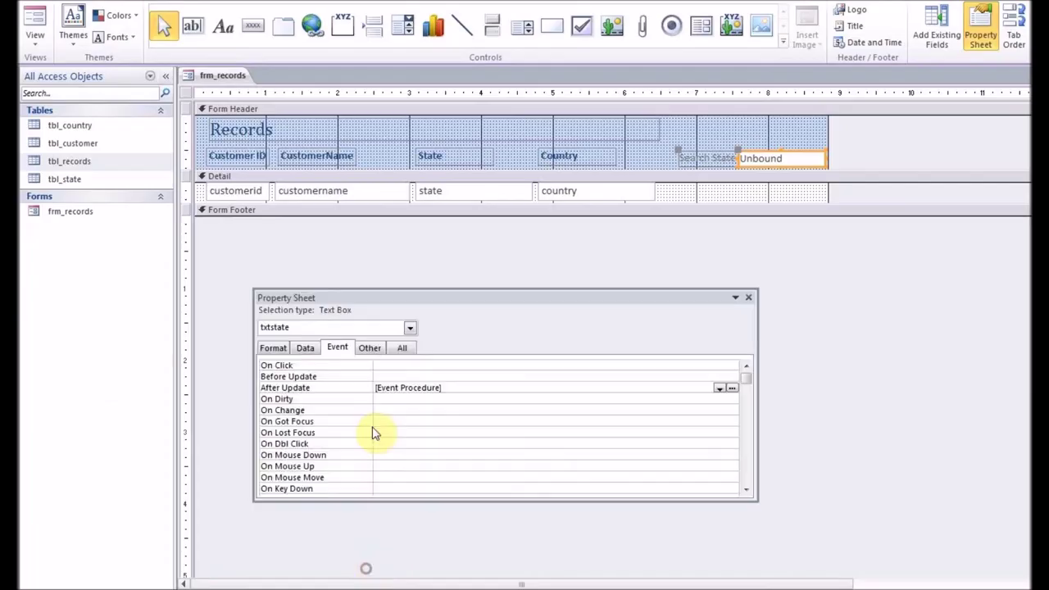
right_click(223, 77)
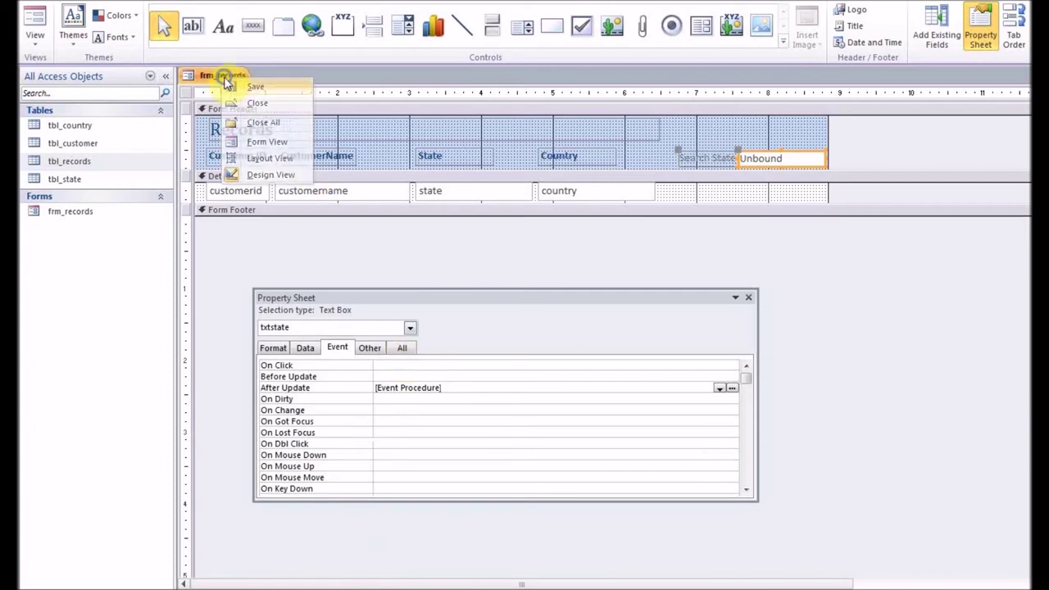
click(263, 141)
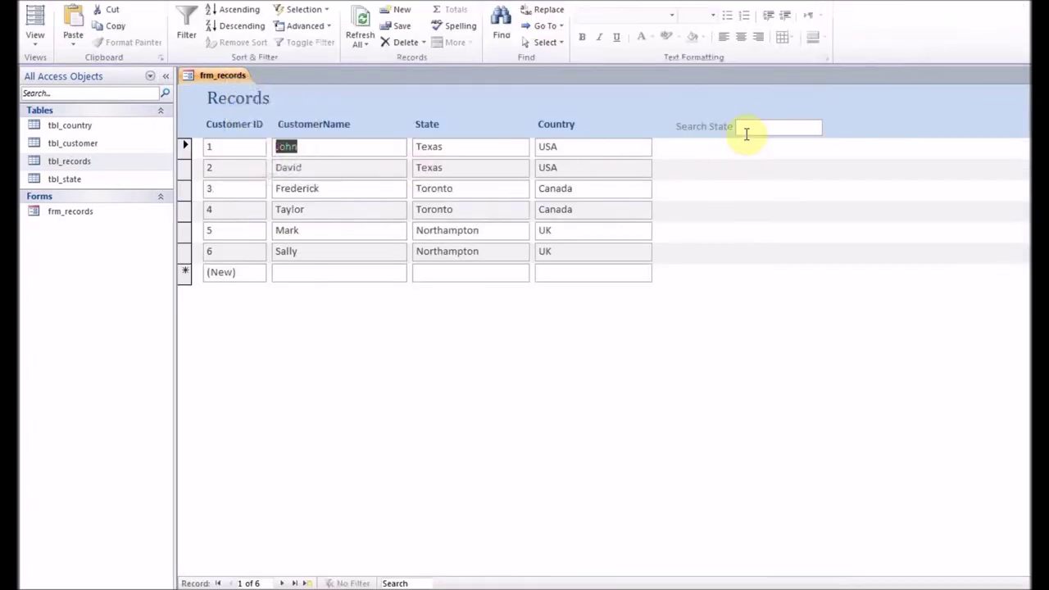
click(746, 131)
text(texas)
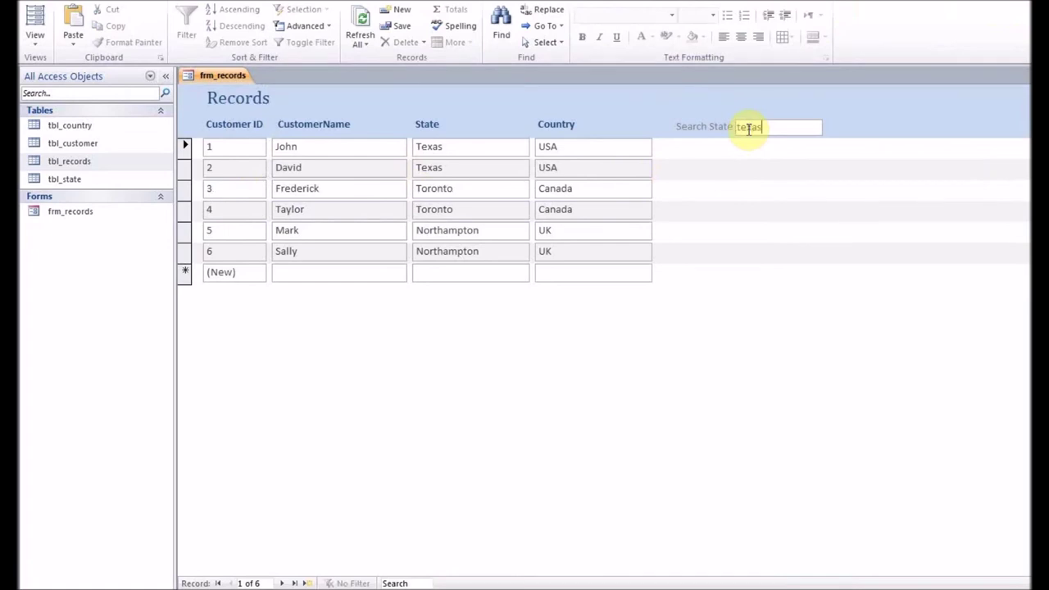
key(Return)
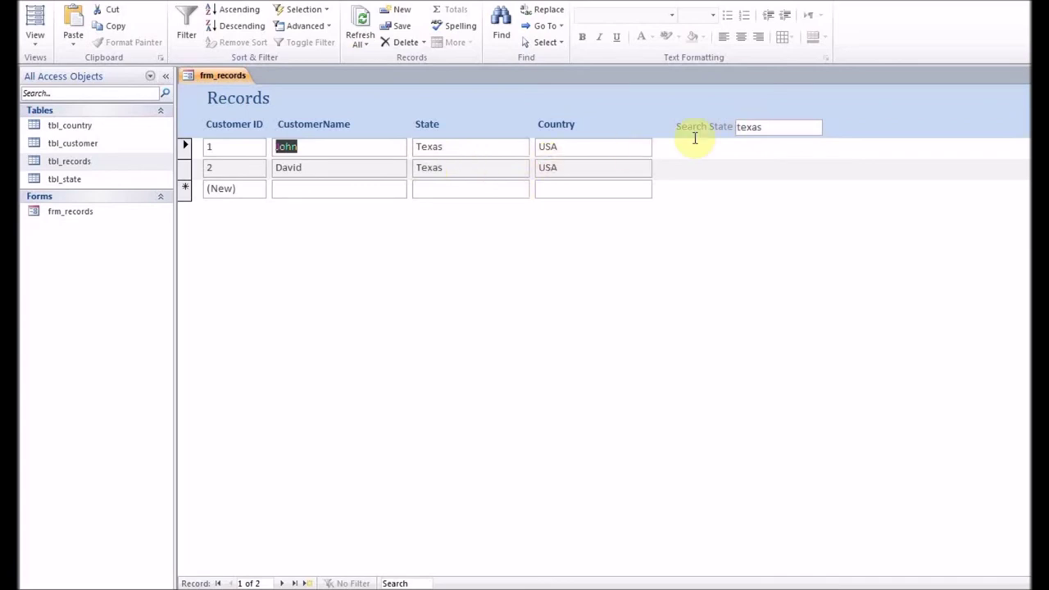
Search 'toronto' instead, then clear the search box to list all six records again.
double_click(770, 129)
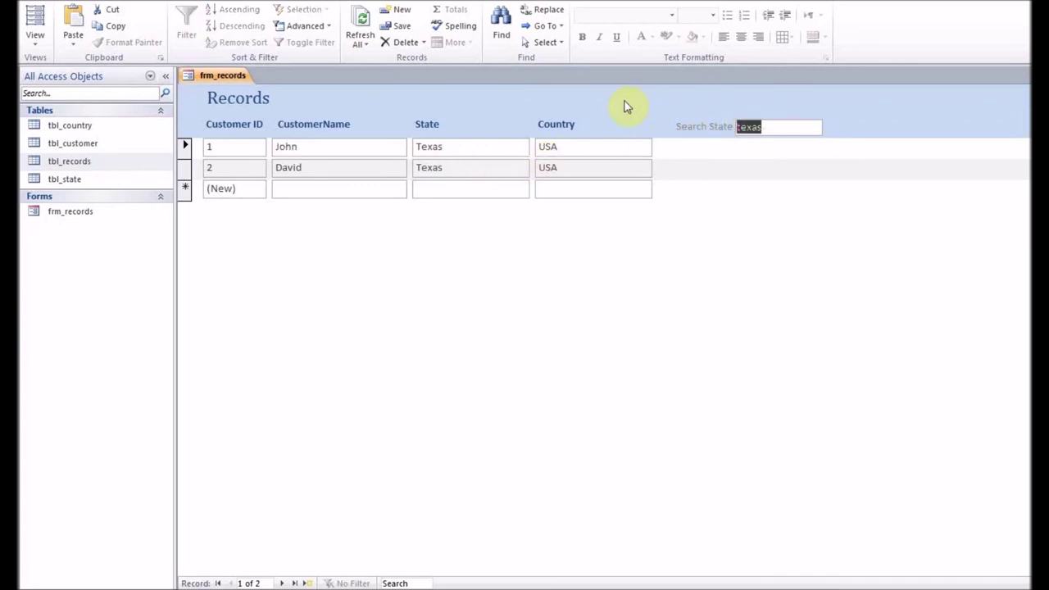
text(toro)
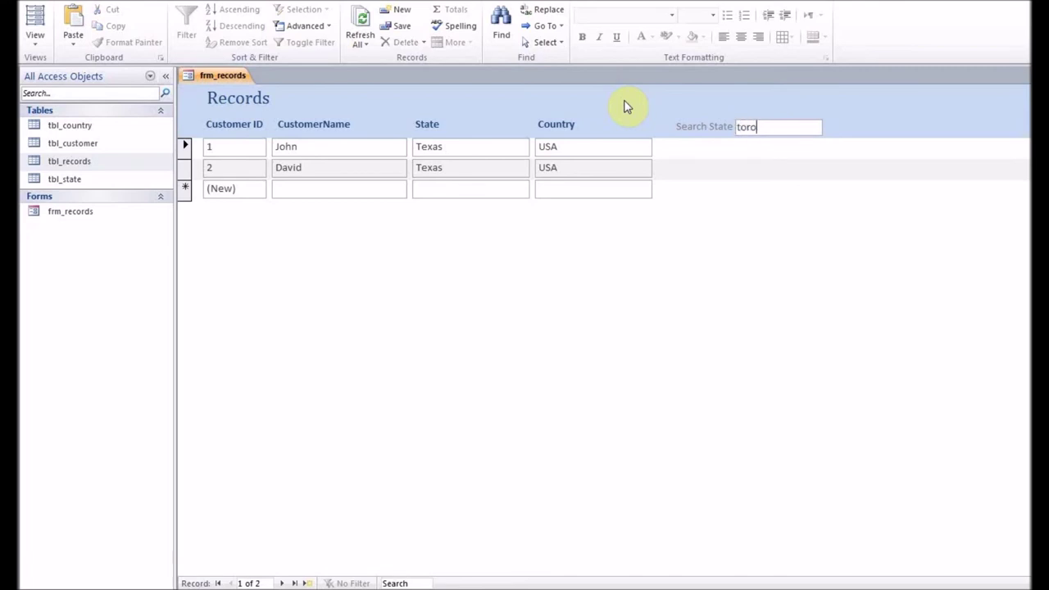
text(nto)
key(Return)
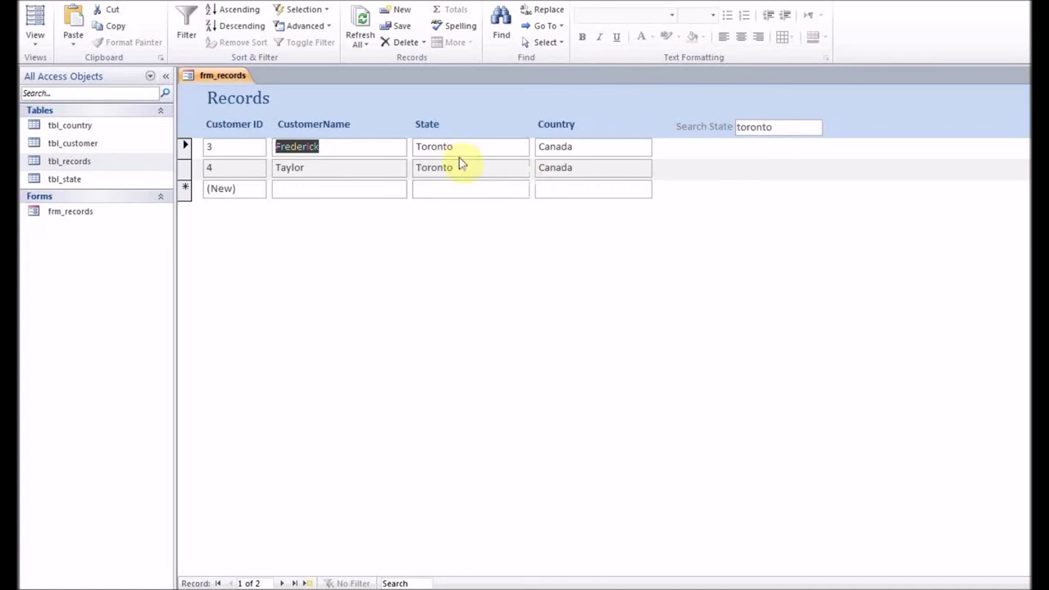
drag(781, 127, 686, 131)
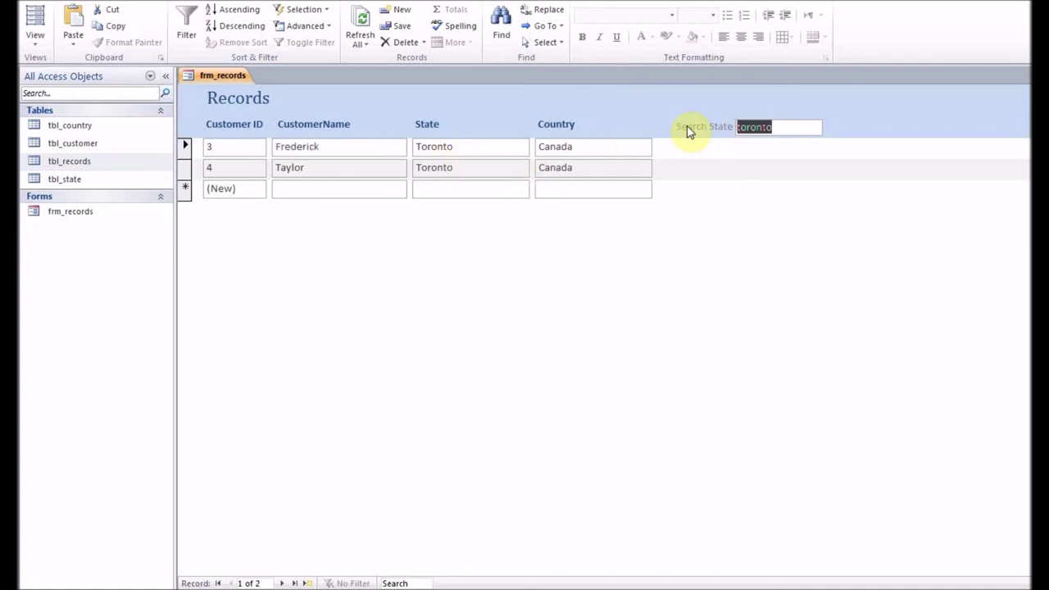
key(BackSpace)
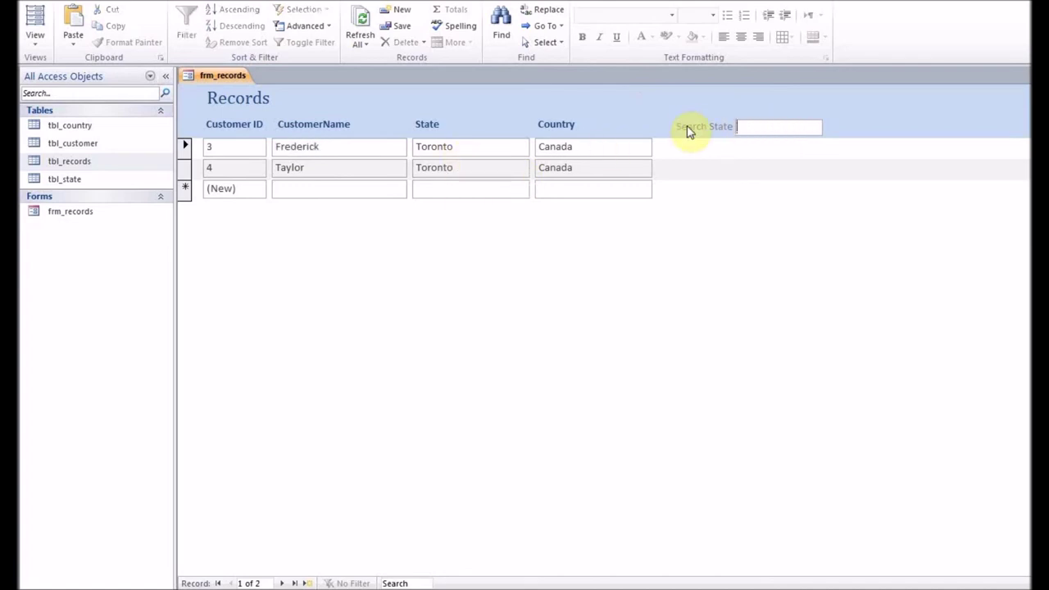
key(Return)
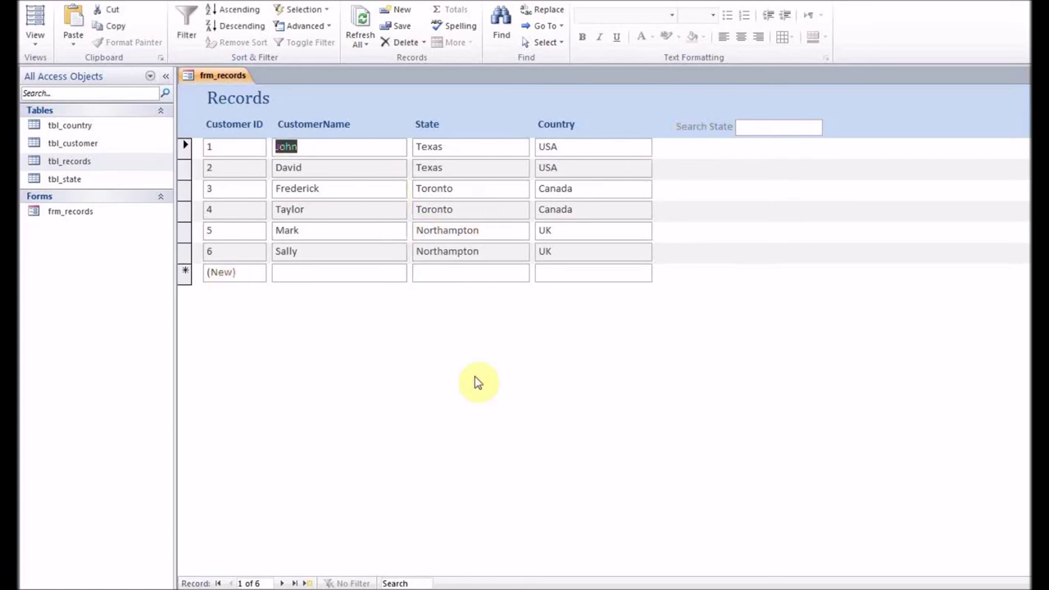
click(749, 128)
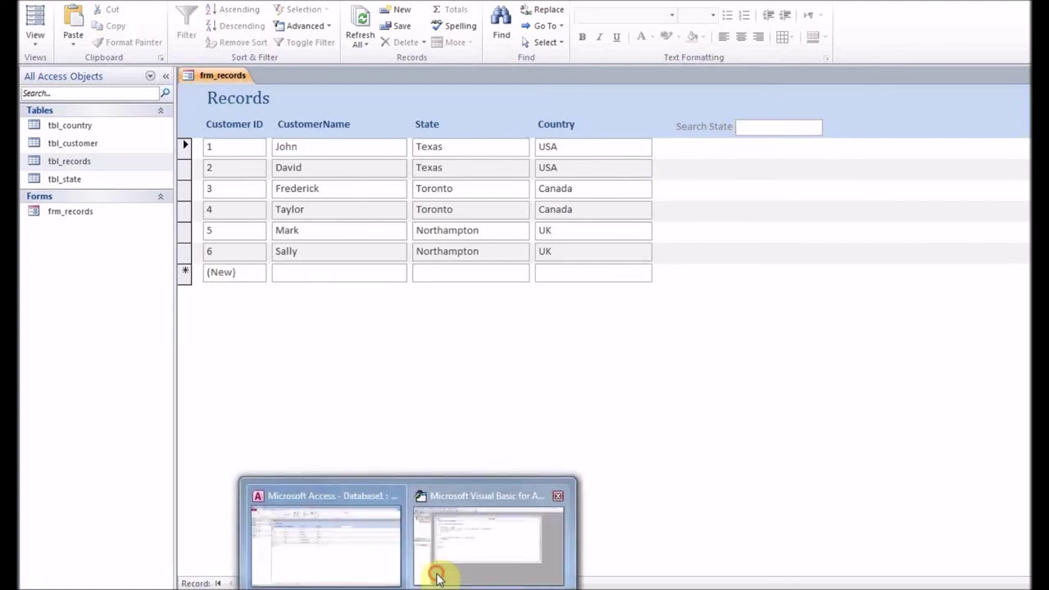
click(433, 569)
click(297, 239)
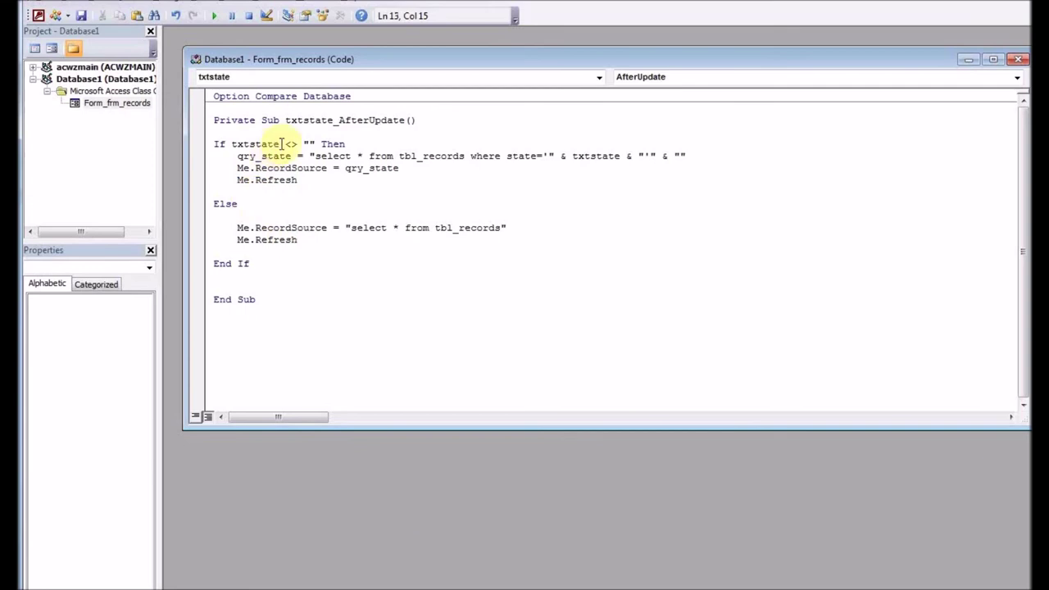
drag(232, 144, 279, 145)
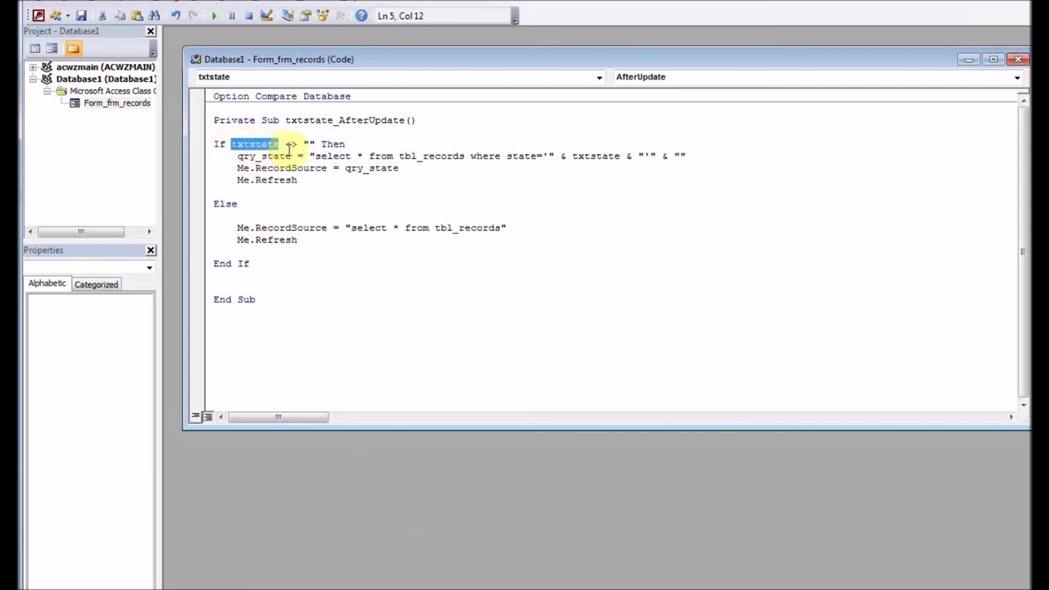
click(291, 145)
click(311, 144)
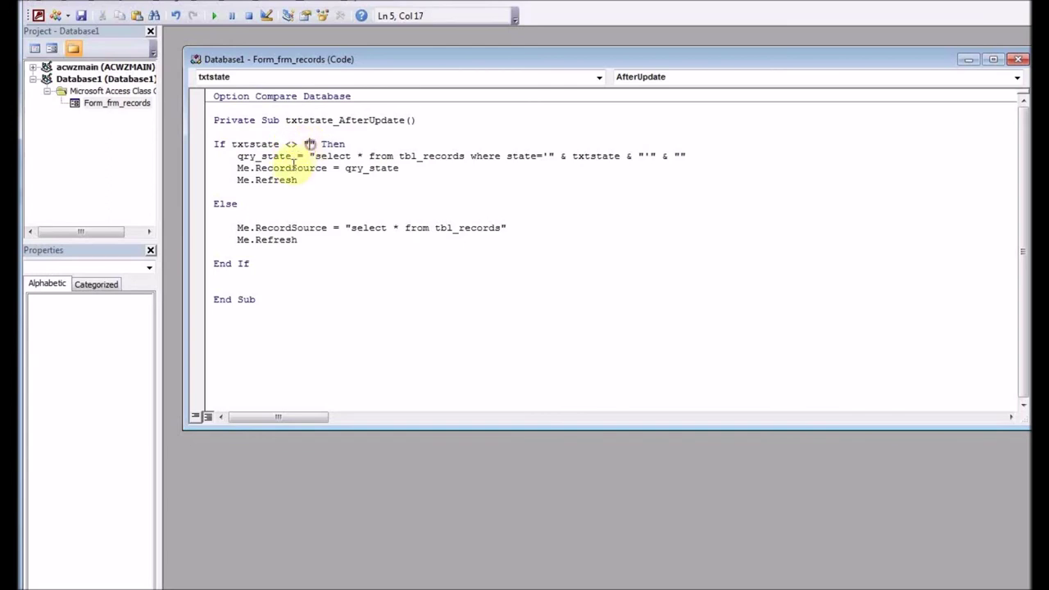
click(291, 168)
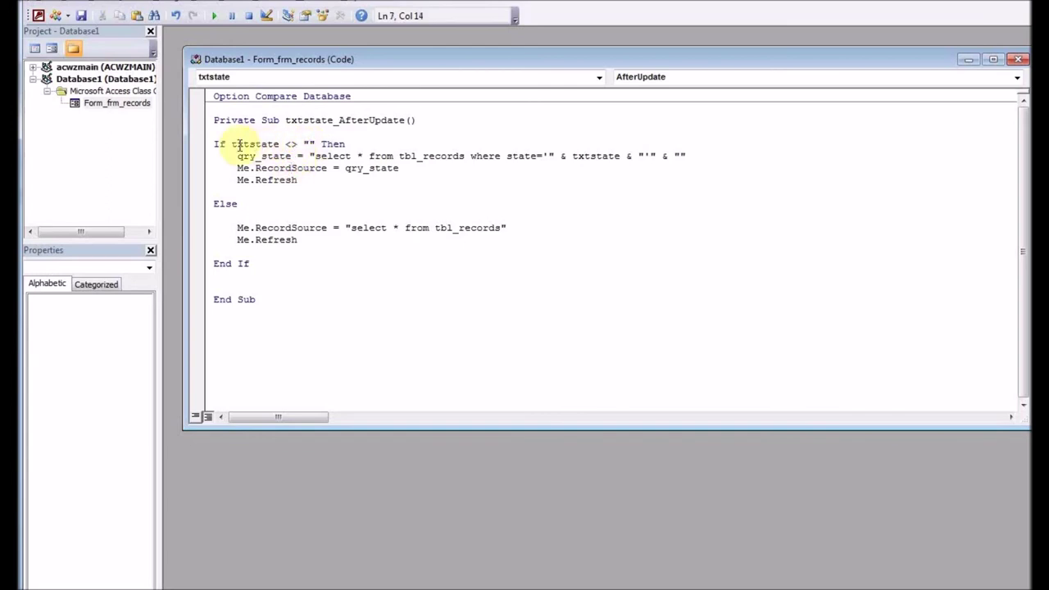
drag(232, 144, 281, 145)
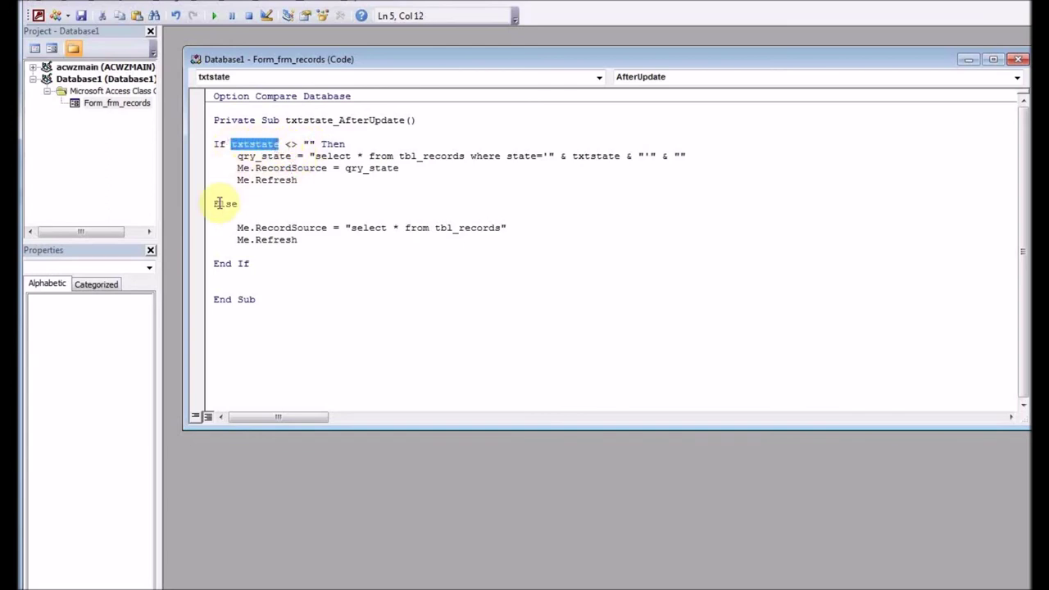
drag(215, 207, 237, 204)
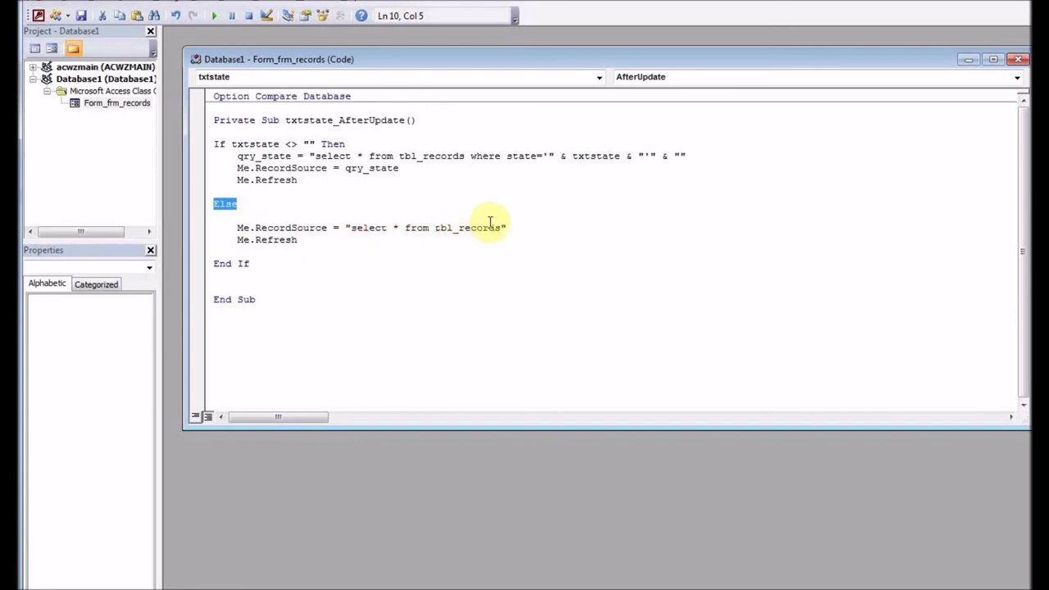
click(265, 252)
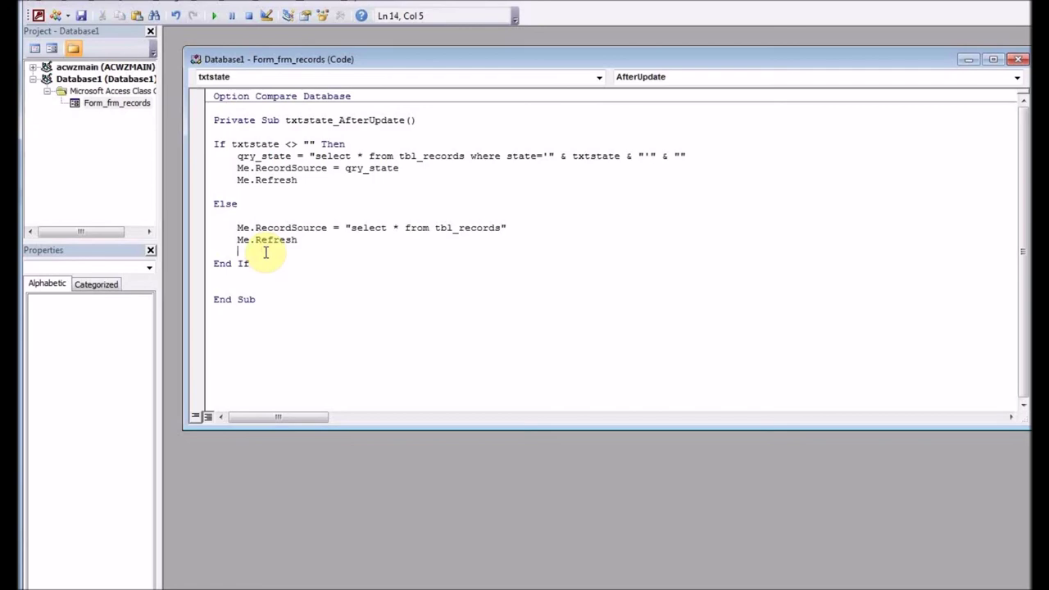
mouse_move(430, 573)
click(351, 562)
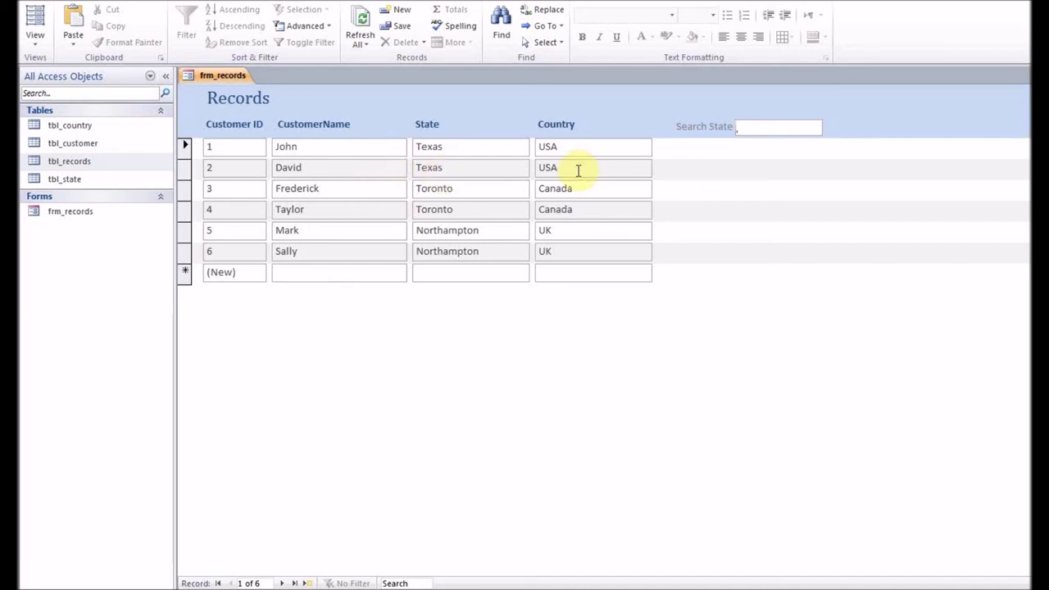
click(243, 188)
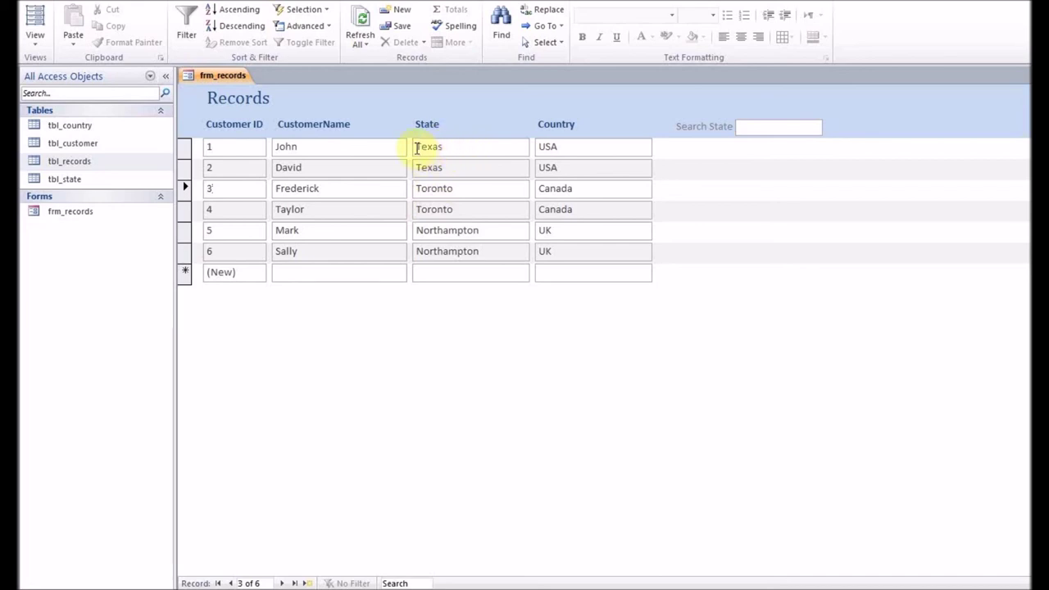
mouse_move(417, 147)
mouse_down()
mouse_move(456, 147)
mouse_move(413, 164)
mouse_up()
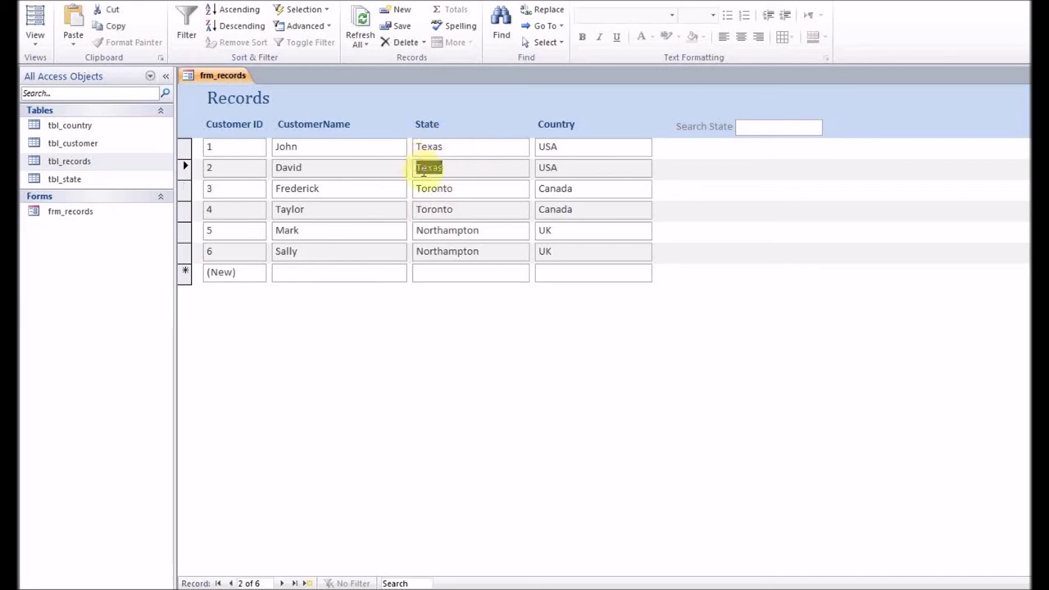
click(453, 149)
click(459, 169)
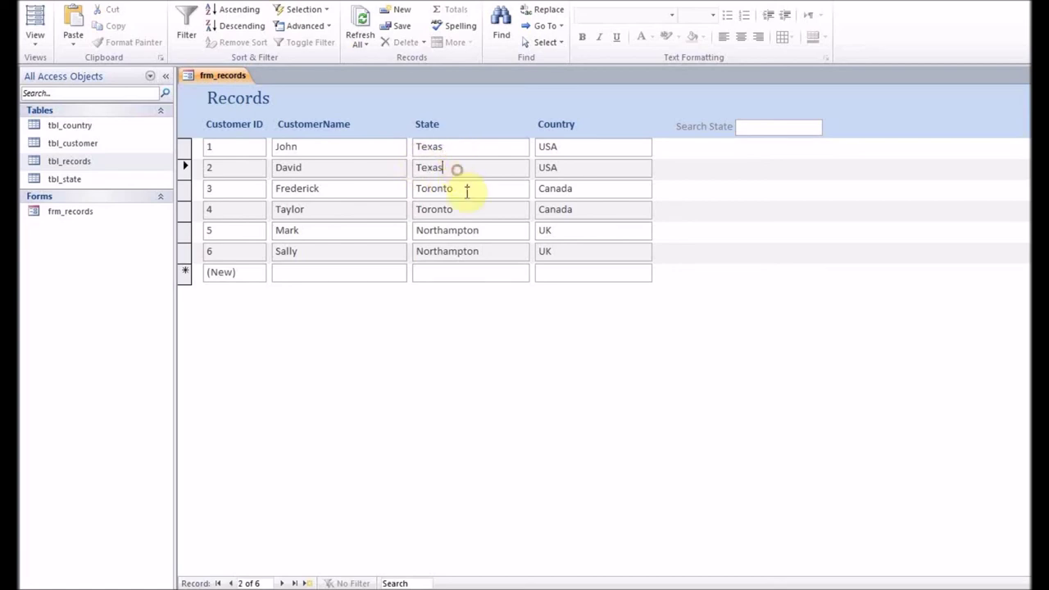
click(464, 190)
click(466, 206)
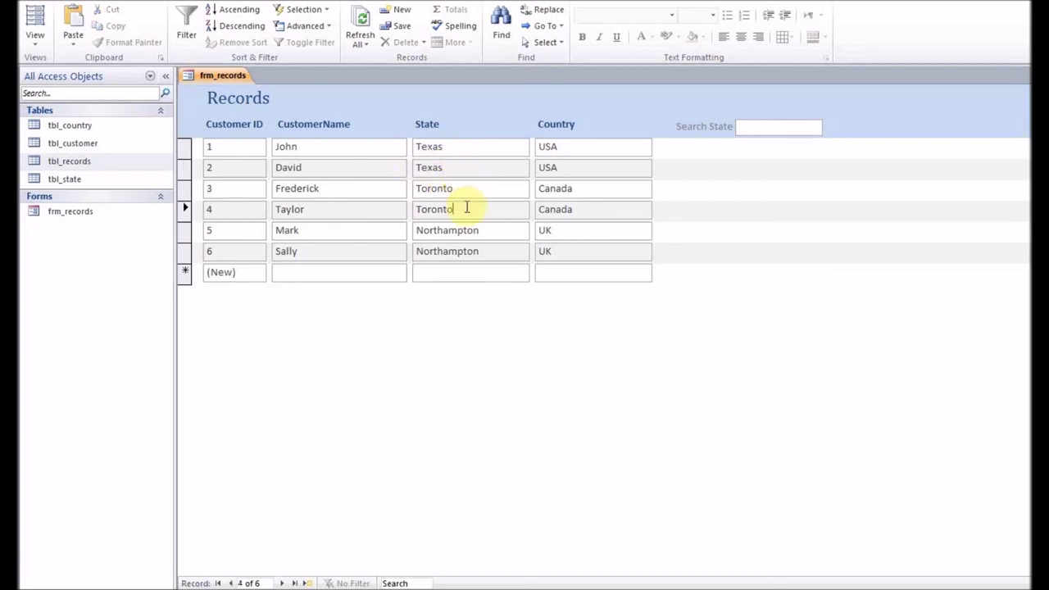